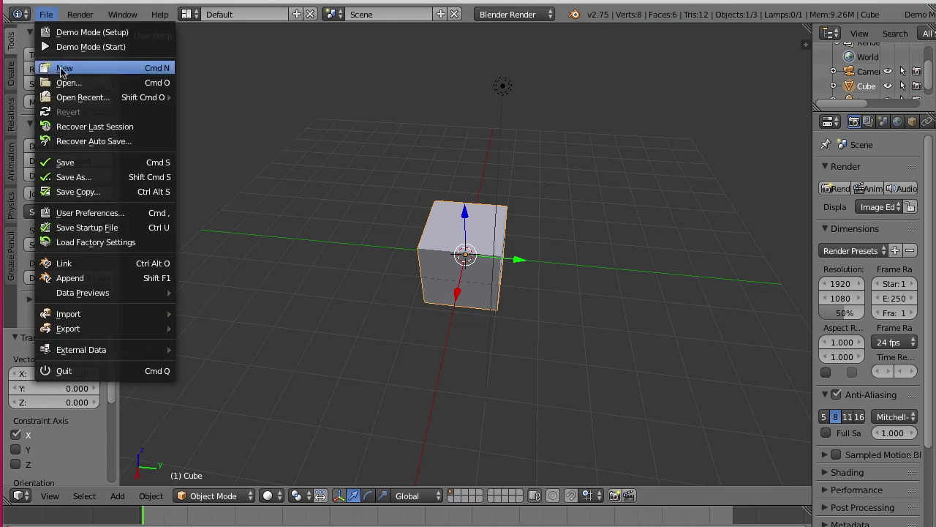
Step: Replace the default cube with a cylinder that has a Mirror modifier
{"action": "key", "text": "Tab"}
{"action": "key", "text": "Delete"}
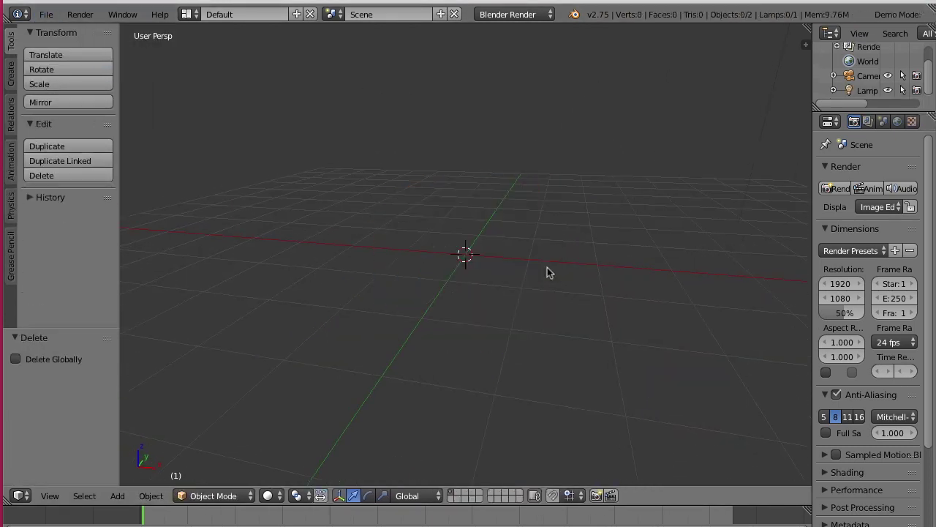
{"action": "key", "text": "shift+a"}
{"action": "left_click", "coordinate": [550, 273]}
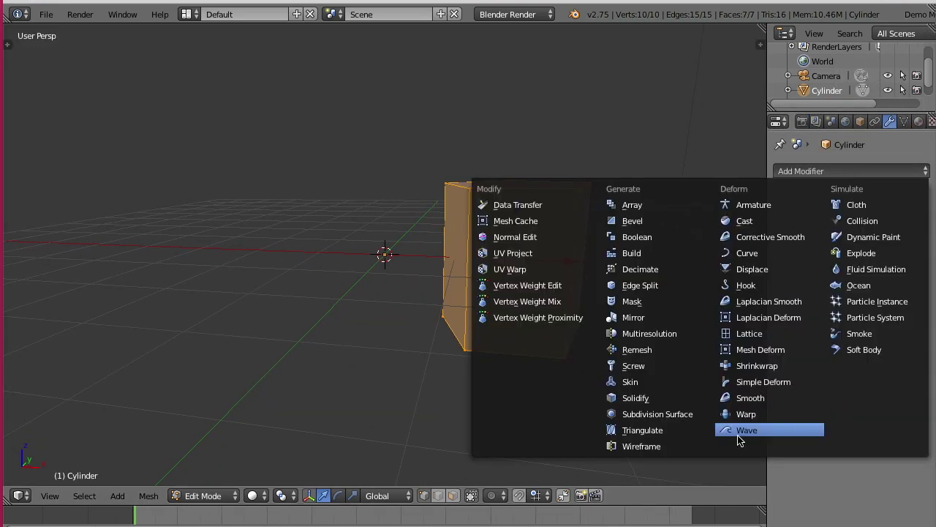
{"action": "left_click", "coordinate": [633, 317]}
{"action": "key", "text": "Tab"}
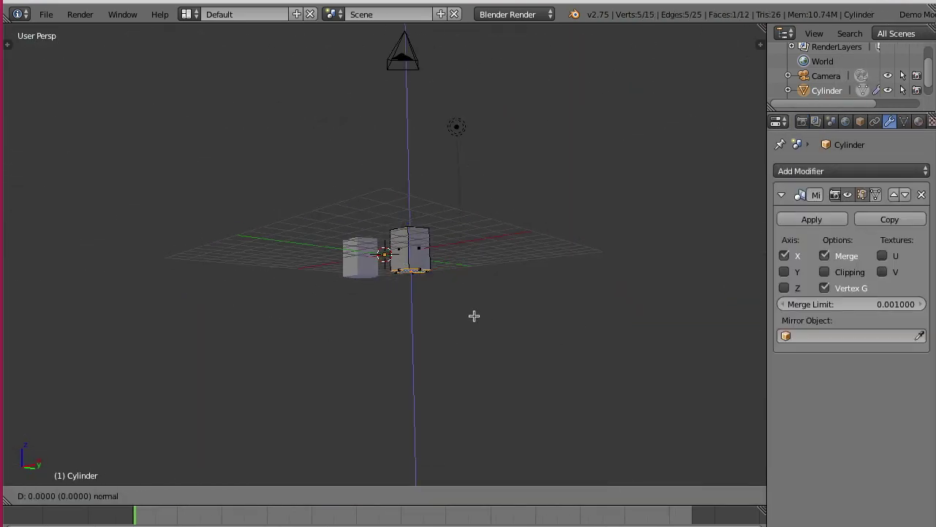
Step: Extrude the bottom faces down into leg segments and forward into feet, then select the toe faces
{"action": "left_click", "coordinate": [490, 369]}
{"action": "key", "text": "e"}
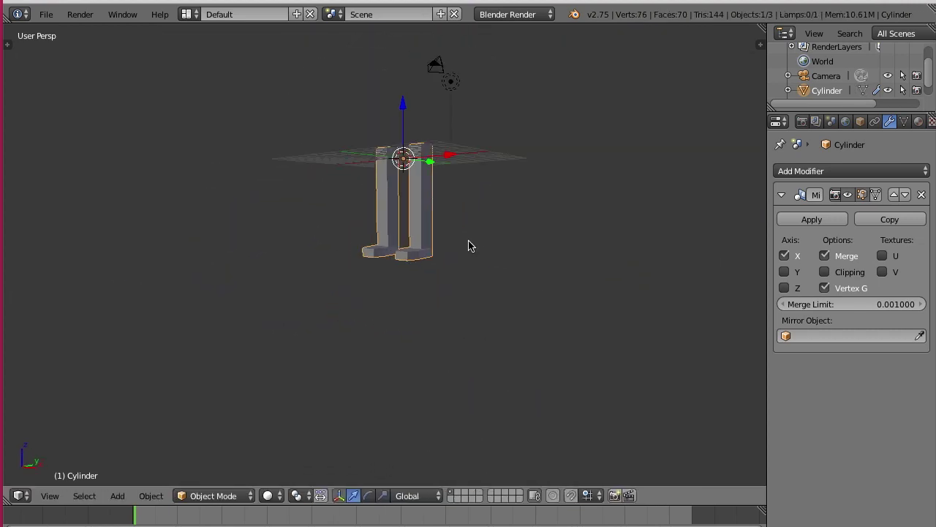
{"action": "key", "text": "e"}
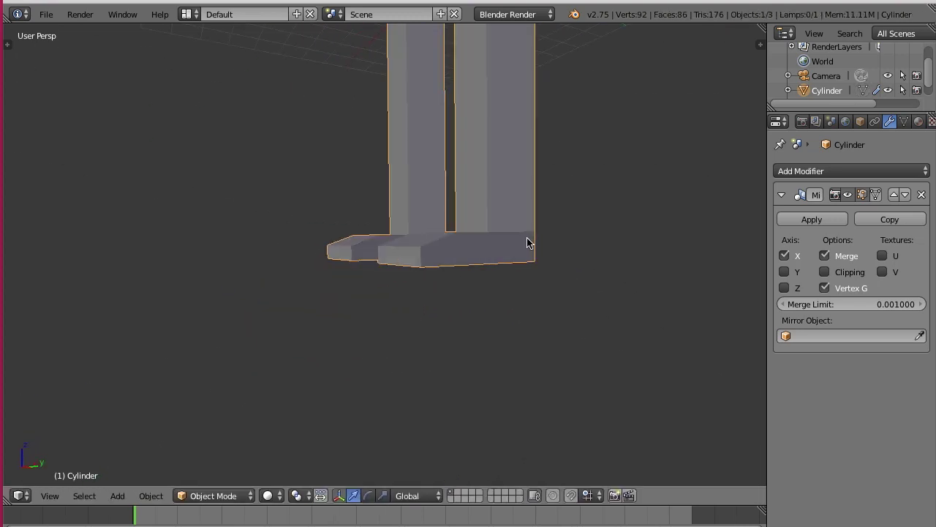
{"action": "left_click", "coordinate": [453, 496]}
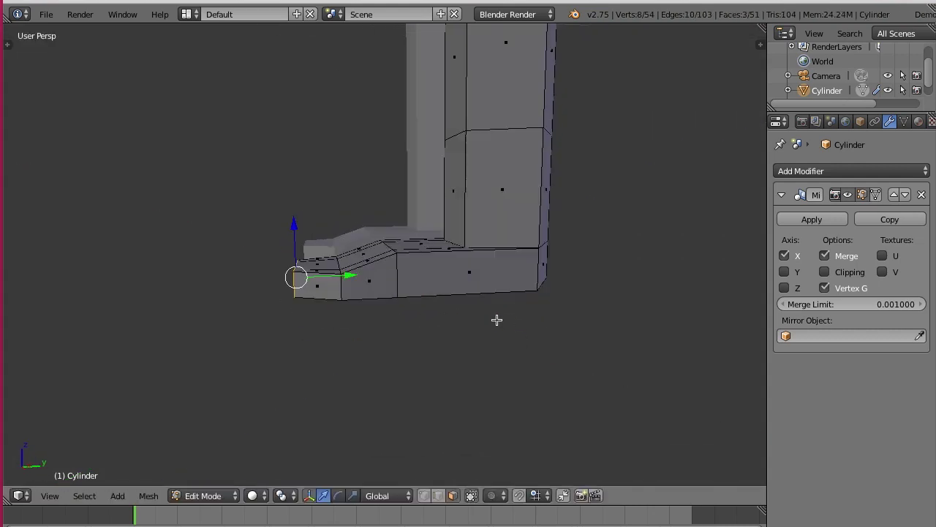
Step: Grow the selection across the toe faces of the foot in Edit Mode
{"action": "key", "text": "Tab"}
{"action": "mouse_move", "coordinate": [348, 335]}
{"action": "middle_mouse_down"}
{"action": "mouse_move", "coordinate": [495, 382]}
{"action": "mouse_move", "coordinate": [529, 339]}
{"action": "middle_mouse_up"}
{"action": "key", "text": "ctrl+KP_Add"}
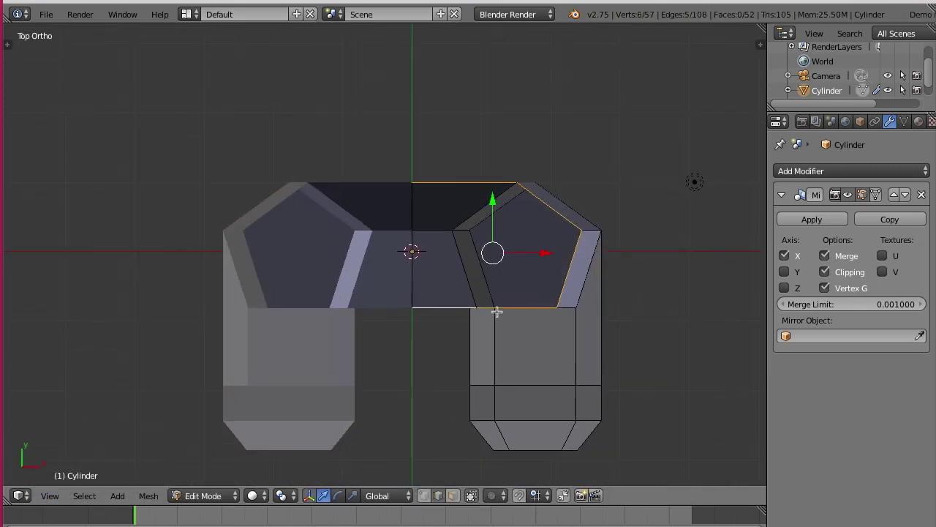
Step: Raise the centre-line vertices to round the top of the hips
{"action": "right_click", "coordinate": [412, 188]}
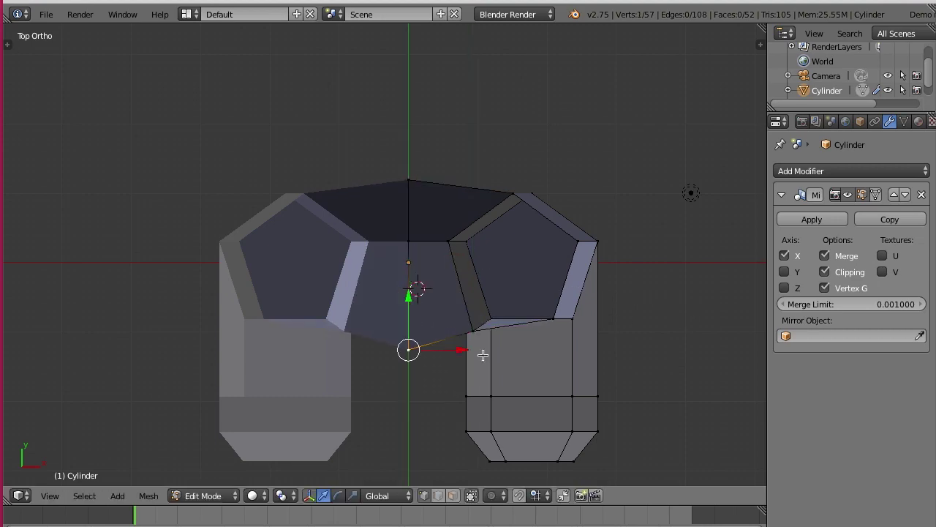
{"action": "middle_click_drag", "start_coordinate": [483, 355], "coordinate": [562, 267]}
{"action": "key", "text": "KP_7"}
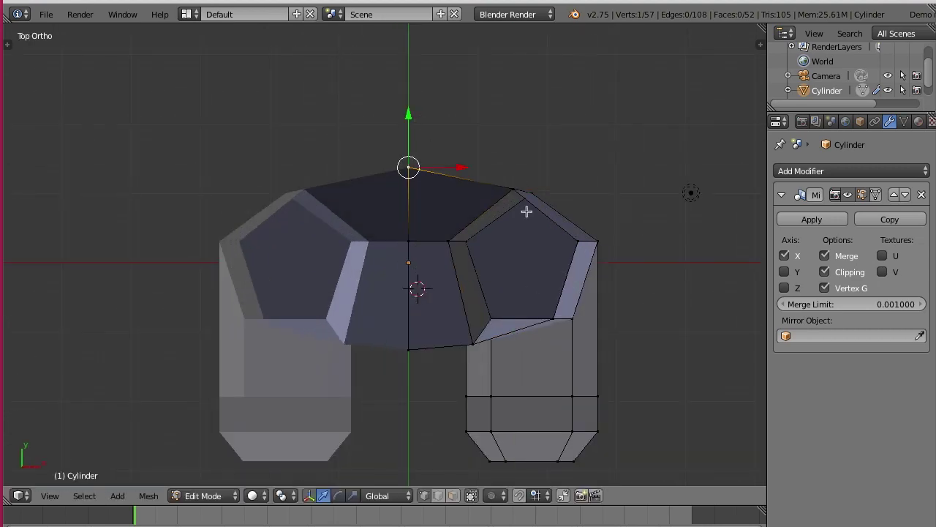
{"action": "mouse_move", "coordinate": [532, 152]}
{"action": "middle_mouse_down"}
{"action": "mouse_move", "coordinate": [571, 330]}
{"action": "mouse_move", "coordinate": [548, 286]}
{"action": "mouse_move", "coordinate": [438, 195]}
{"action": "mouse_move", "coordinate": [531, 226]}
{"action": "mouse_move", "coordinate": [501, 376]}
{"action": "mouse_move", "coordinate": [527, 316]}
{"action": "mouse_move", "coordinate": [554, 298]}
{"action": "mouse_move", "coordinate": [443, 249]}
{"action": "mouse_move", "coordinate": [551, 316]}
{"action": "middle_mouse_up"}
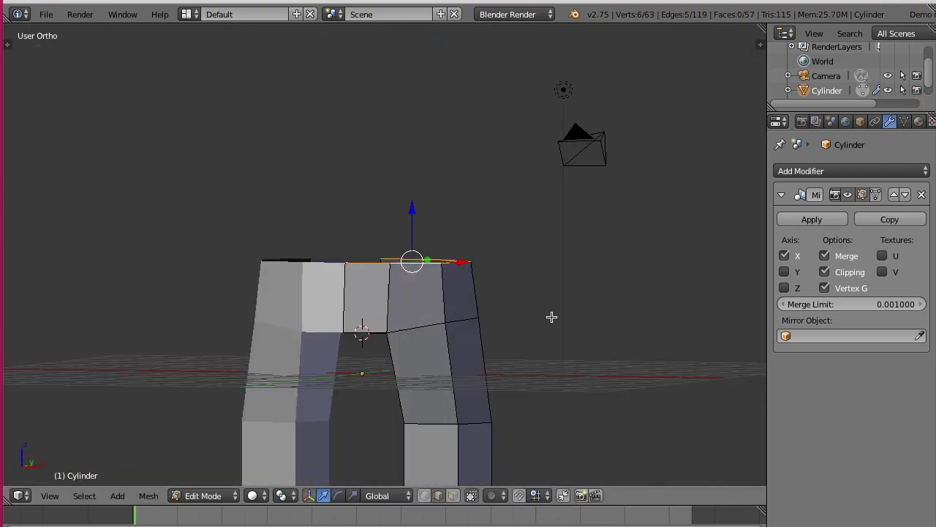
{"action": "left_click", "coordinate": [521, 264]}
{"action": "mouse_move", "coordinate": [521, 264]}
{"action": "middle_mouse_down"}
{"action": "mouse_move", "coordinate": [512, 307]}
{"action": "mouse_move", "coordinate": [537, 359]}
{"action": "mouse_move", "coordinate": [463, 251]}
{"action": "mouse_move", "coordinate": [529, 312]}
{"action": "middle_mouse_up"}
{"action": "scroll", "coordinate": [463, 192], "scroll_direction": "up", "scroll_amount": 3}
Step: Extrude the top ring upward and shift the selected vertices along X
{"action": "key", "text": "g"}
{"action": "key", "text": "x"}
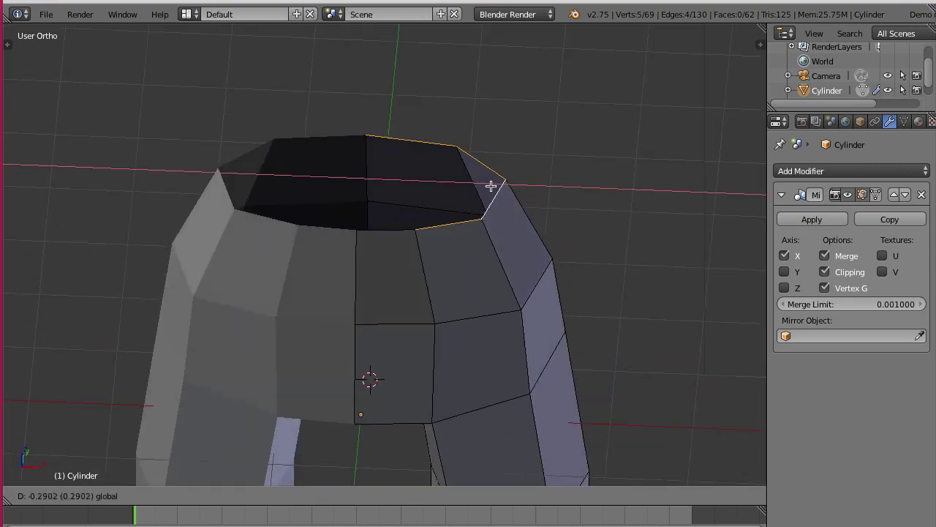
{"action": "left_click", "coordinate": [462, 239]}
{"action": "key", "text": "e"}
{"action": "scroll", "coordinate": [507, 181], "scroll_direction": "down", "scroll_amount": 3}
{"action": "mouse_move", "coordinate": [506, 182]}
{"action": "middle_mouse_down"}
{"action": "mouse_move", "coordinate": [495, 144]}
{"action": "mouse_move", "coordinate": [485, 317]}
{"action": "mouse_move", "coordinate": [480, 250]}
{"action": "mouse_move", "coordinate": [435, 243]}
{"action": "mouse_move", "coordinate": [454, 248]}
{"action": "middle_mouse_up"}
{"action": "scroll", "coordinate": [496, 144], "scroll_direction": "up", "scroll_amount": 4}
{"action": "key", "text": "g"}
{"action": "key", "text": "x"}
{"action": "left_click", "coordinate": [480, 250]}
Step: Fill part of the top opening with a face and snap the vertices together
{"action": "key", "text": "f"}
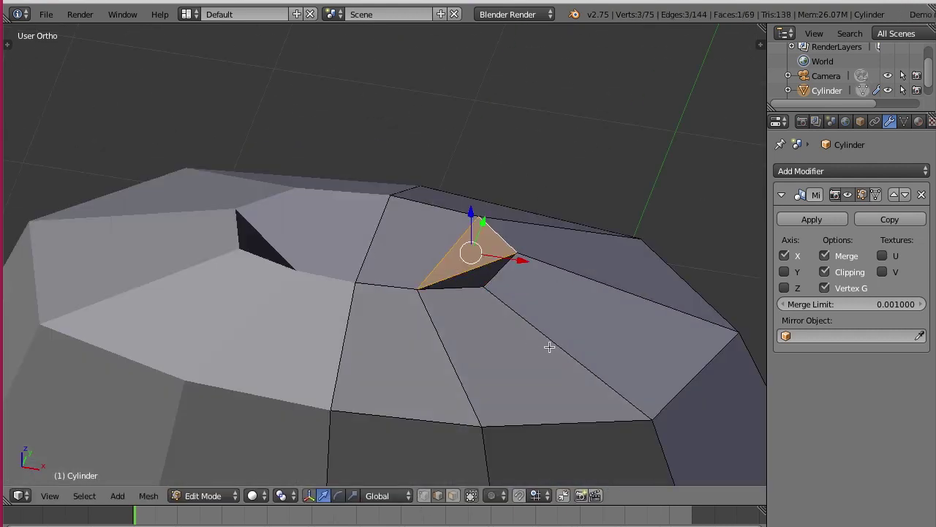
{"action": "mouse_move", "coordinate": [550, 335]}
{"action": "middle_mouse_down"}
{"action": "mouse_move", "coordinate": [470, 349]}
{"action": "mouse_move", "coordinate": [443, 313]}
{"action": "middle_mouse_up"}
{"action": "key", "text": "shift+s"}
{"action": "left_click", "coordinate": [502, 335]}
{"action": "key", "text": "space"}
{"action": "type", "text": "add v"}
{"action": "key", "text": "Escape"}
Step: Fill the remaining top gap and check the capped hips in rendered shading
{"action": "mouse_move", "coordinate": [463, 430]}
{"action": "middle_mouse_down"}
{"action": "mouse_move", "coordinate": [397, 387]}
{"action": "mouse_move", "coordinate": [545, 202]}
{"action": "mouse_move", "coordinate": [606, 272]}
{"action": "mouse_move", "coordinate": [524, 322]}
{"action": "mouse_move", "coordinate": [417, 263]}
{"action": "middle_mouse_up"}
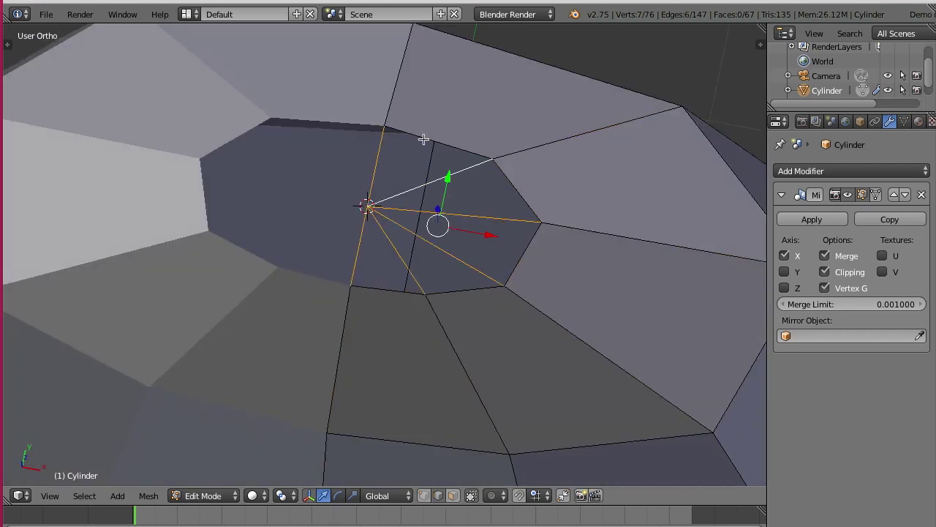
{"action": "left_click", "coordinate": [384, 231]}
{"action": "scroll", "coordinate": [449, 254], "scroll_direction": "down", "scroll_amount": 5}
{"action": "mouse_move", "coordinate": [475, 345]}
{"action": "middle_mouse_down"}
{"action": "mouse_move", "coordinate": [422, 324]}
{"action": "mouse_move", "coordinate": [473, 374]}
{"action": "middle_mouse_up"}
{"action": "key", "text": "shift+z"}
{"action": "key", "text": "shift+z"}
{"action": "key", "text": "Tab"}
{"action": "key", "text": "Tab"}
{"action": "scroll", "coordinate": [439, 351], "scroll_direction": "up", "scroll_amount": 4}
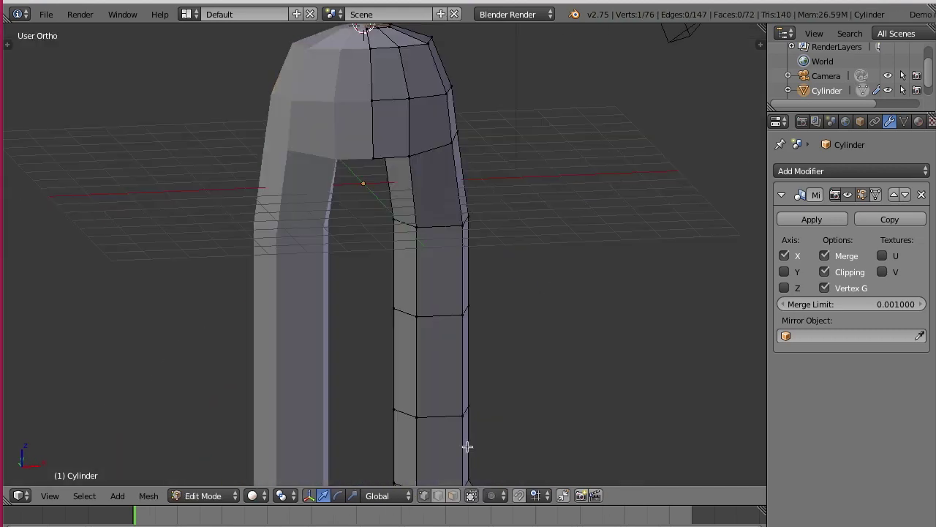
Step: Scale the lower legs thinner while keeping their height
{"action": "key", "text": "s"}
{"action": "key", "text": "shift+z"}
{"action": "left_click", "coordinate": [466, 337]}
{"action": "scroll", "coordinate": [466, 338], "scroll_direction": "up", "scroll_amount": 2}
{"action": "middle_click_drag", "start_coordinate": [466, 337], "coordinate": [514, 275]}
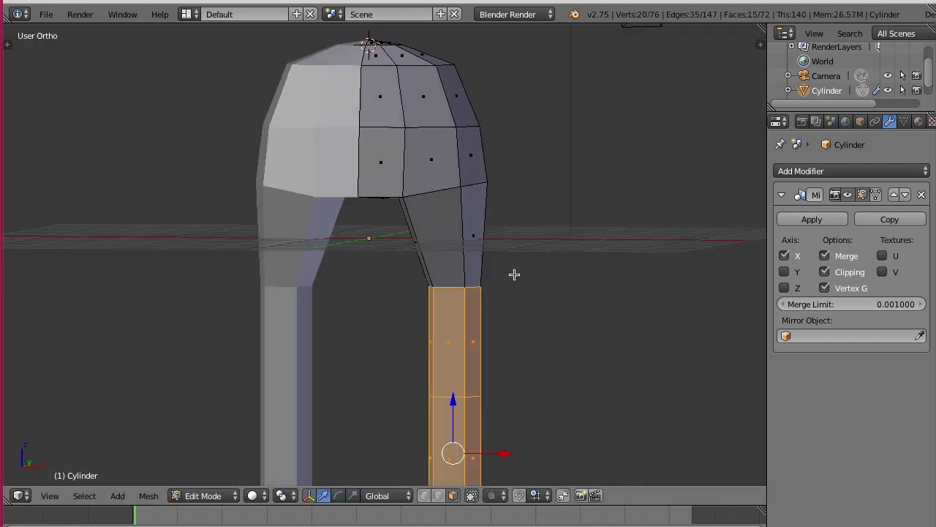
{"action": "left_click", "coordinate": [592, 234]}
{"action": "scroll", "coordinate": [402, 266], "scroll_direction": "down", "scroll_amount": 5}
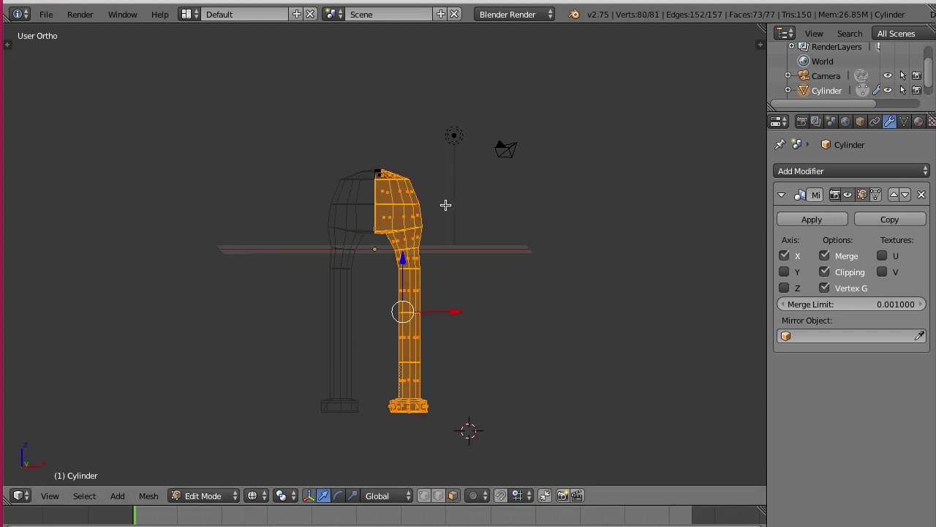
Step: Select the whole mesh and toggle out of and back into Edit Mode
{"action": "mouse_move", "coordinate": [512, 298]}
{"action": "middle_mouse_down"}
{"action": "mouse_move", "coordinate": [498, 300]}
{"action": "mouse_move", "coordinate": [542, 285]}
{"action": "middle_mouse_up"}
{"action": "key", "text": "a"}
{"action": "key", "text": "a"}
{"action": "scroll", "coordinate": [497, 300], "scroll_direction": "up", "scroll_amount": 3}
{"action": "scroll", "coordinate": [541, 285], "scroll_direction": "up", "scroll_amount": 3}
{"action": "scroll", "coordinate": [575, 271], "scroll_direction": "up", "scroll_amount": 3}
{"action": "key", "text": "Tab"}
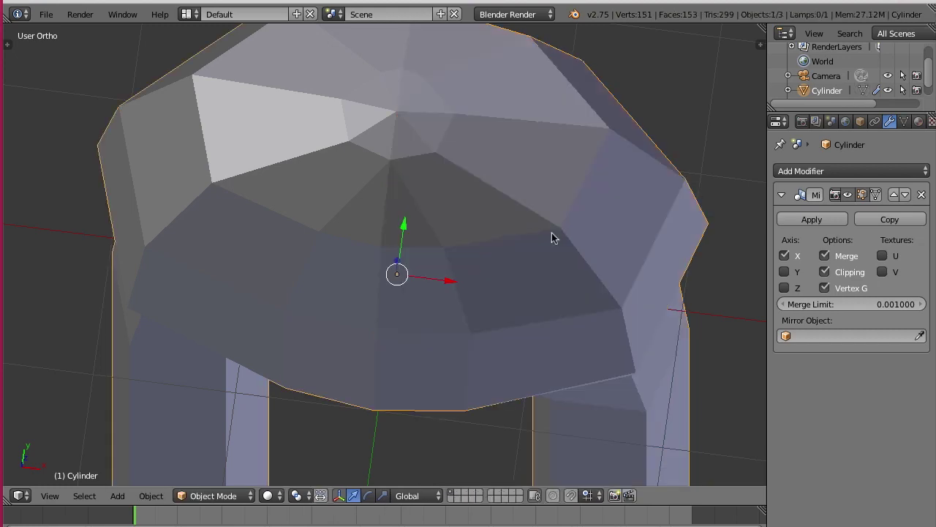
{"action": "key", "text": "Tab"}
Step: Try deleting a small triangle face on the body, then undo the deletion
{"action": "right_click", "coordinate": [408, 139]}
{"action": "scroll", "coordinate": [417, 234], "scroll_direction": "up", "scroll_amount": 3}
{"action": "scroll", "coordinate": [487, 264], "scroll_direction": "up", "scroll_amount": 2}
{"action": "scroll", "coordinate": [487, 263], "scroll_direction": "down", "scroll_amount": 2}
{"action": "key", "text": "x"}
{"action": "left_click", "coordinate": [344, 261]}
{"action": "scroll", "coordinate": [407, 465], "scroll_direction": "down", "scroll_amount": 5}
{"action": "key", "text": "ctrl+z"}
Step: Select all and run Remove Doubles to merge duplicate vertices
{"action": "key", "text": "z"}
{"action": "key", "text": "a"}
{"action": "key", "text": "space"}
{"action": "type", "text": "remov"}
{"action": "left_click", "coordinate": [506, 362]}
{"action": "key", "text": "Tab"}
{"action": "key", "text": "z"}
Step: Inspect the closed head area, show the Tool Shelf, and select the lamp
{"action": "middle_click_drag", "start_coordinate": [501, 270], "coordinate": [558, 297]}
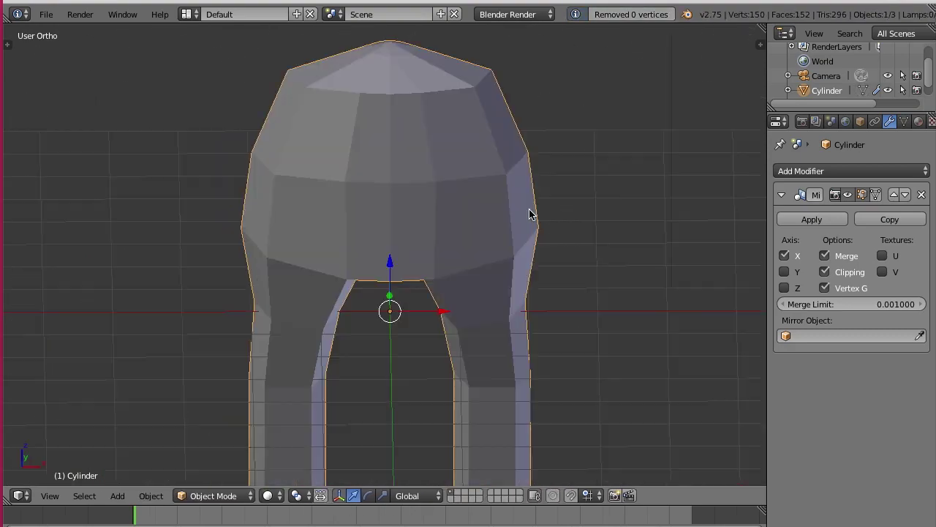
{"action": "scroll", "coordinate": [544, 234], "scroll_direction": "down", "scroll_amount": 3}
{"action": "key", "text": "Tab"}
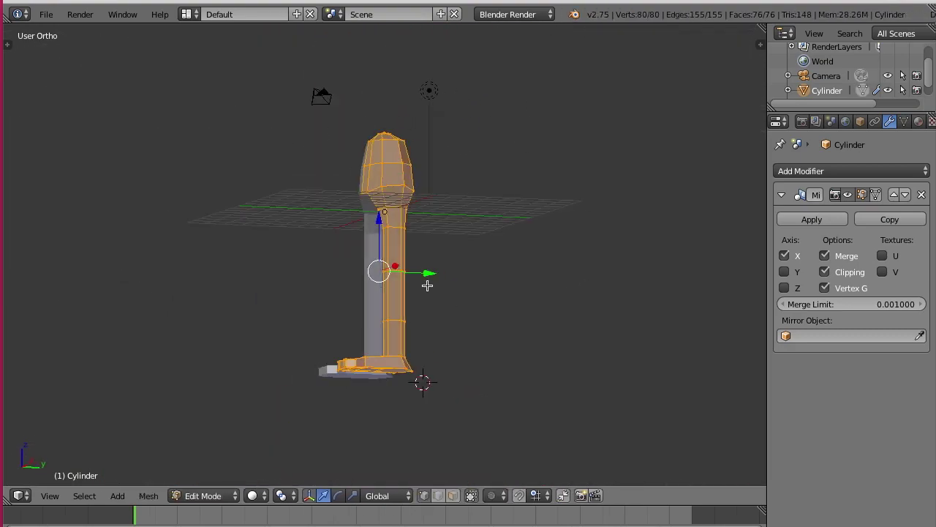
{"action": "scroll", "coordinate": [430, 287], "scroll_direction": "up", "scroll_amount": 5}
{"action": "mouse_move", "coordinate": [612, 297]}
{"action": "middle_mouse_down"}
{"action": "mouse_move", "coordinate": [438, 341]}
{"action": "mouse_move", "coordinate": [505, 309]}
{"action": "middle_mouse_up"}
{"action": "scroll", "coordinate": [505, 309], "scroll_direction": "down", "scroll_amount": 3}
{"action": "key", "text": "t"}
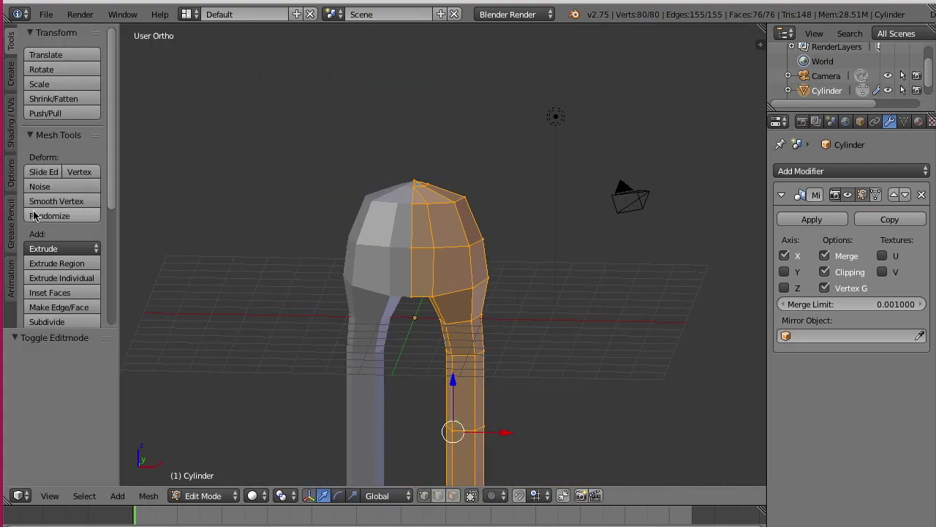
{"action": "key", "text": "Tab"}
{"action": "right_click", "coordinate": [508, 174]}
Step: Move the sun lamp along Y and rotate it around Z
{"action": "key", "text": "g"}
{"action": "key", "text": "y"}
{"action": "left_click", "coordinate": [635, 271]}
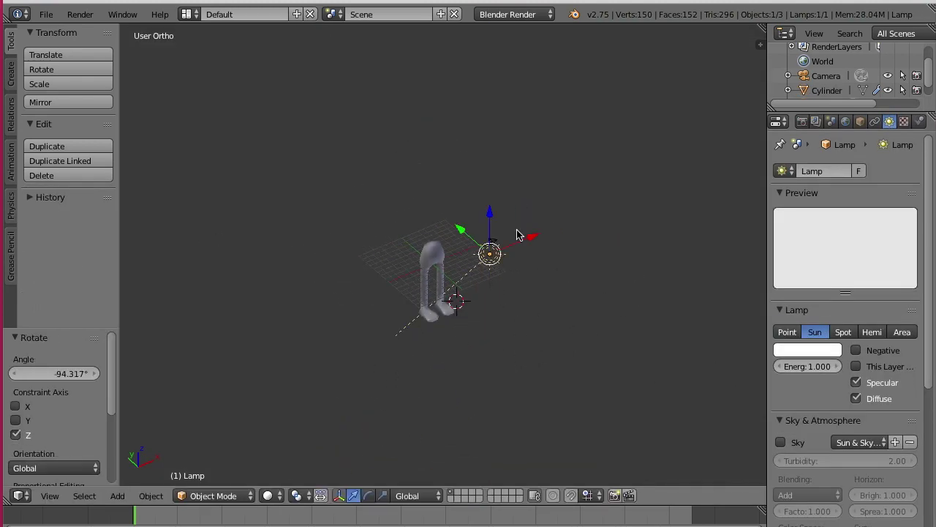
{"action": "key", "text": "r"}
{"action": "key", "text": "z"}
{"action": "left_click", "coordinate": [533, 334]}
{"action": "key", "text": "shift+z"}
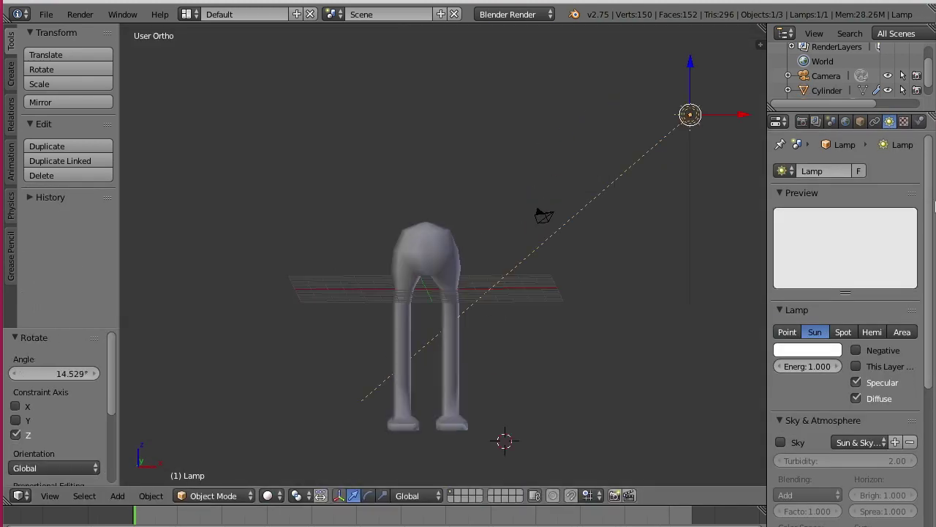
Step: Give the body a new material with a reddish-brown diffuse colour
{"action": "left_click", "coordinate": [845, 120]}
{"action": "middle_click_drag", "start_coordinate": [512, 308], "coordinate": [627, 286]}
{"action": "right_click", "coordinate": [414, 329]}
{"action": "left_click", "coordinate": [919, 120]}
{"action": "left_click", "coordinate": [841, 177]}
{"action": "left_click", "coordinate": [807, 397]}
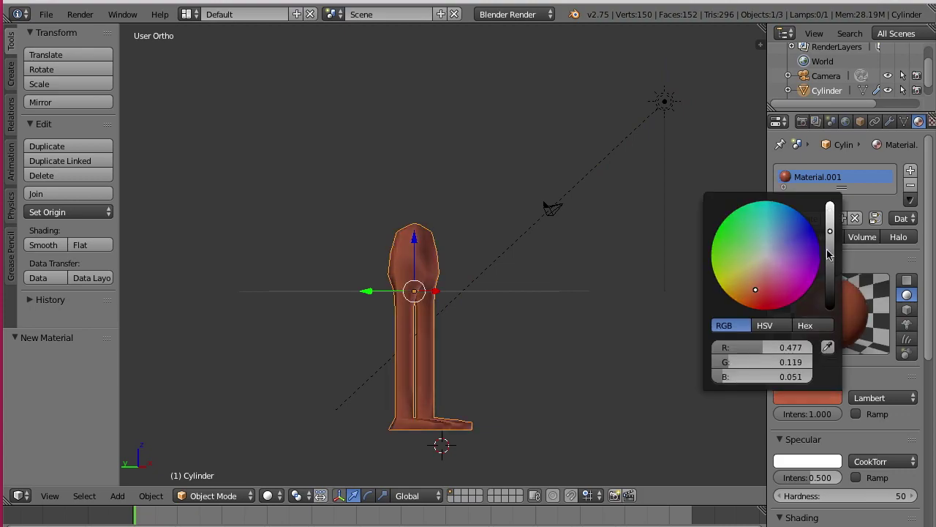
{"action": "key", "text": "Tab"}
{"action": "key", "text": "a"}
{"action": "middle_click_drag", "start_coordinate": [334, 336], "coordinate": [520, 358]}
Step: Scale a leg vertex along X and move it along Y, then set diffuse shading to Lambert
{"action": "scroll", "coordinate": [556, 324], "scroll_direction": "up", "scroll_amount": 3}
{"action": "mouse_move", "coordinate": [556, 324]}
{"action": "middle_mouse_down", "text": "shift"}
{"action": "mouse_move", "coordinate": [442, 417]}
{"action": "mouse_move", "coordinate": [512, 410]}
{"action": "mouse_move", "coordinate": [586, 425]}
{"action": "mouse_move", "coordinate": [620, 351]}
{"action": "middle_mouse_up", "text": "shift"}
{"action": "right_click", "coordinate": [445, 432]}
{"action": "key", "text": "s"}
{"action": "key", "text": "x"}
{"action": "left_click", "coordinate": [476, 432]}
{"action": "key", "text": "g"}
{"action": "key", "text": "y"}
{"action": "left_click", "coordinate": [594, 425]}
{"action": "key", "text": "z"}
{"action": "key", "text": "z"}
{"action": "key", "text": "Tab"}
{"action": "mouse_move", "coordinate": [564, 392]}
{"action": "middle_mouse_down"}
{"action": "mouse_move", "coordinate": [576, 316]}
{"action": "mouse_move", "coordinate": [518, 299]}
{"action": "middle_mouse_up"}
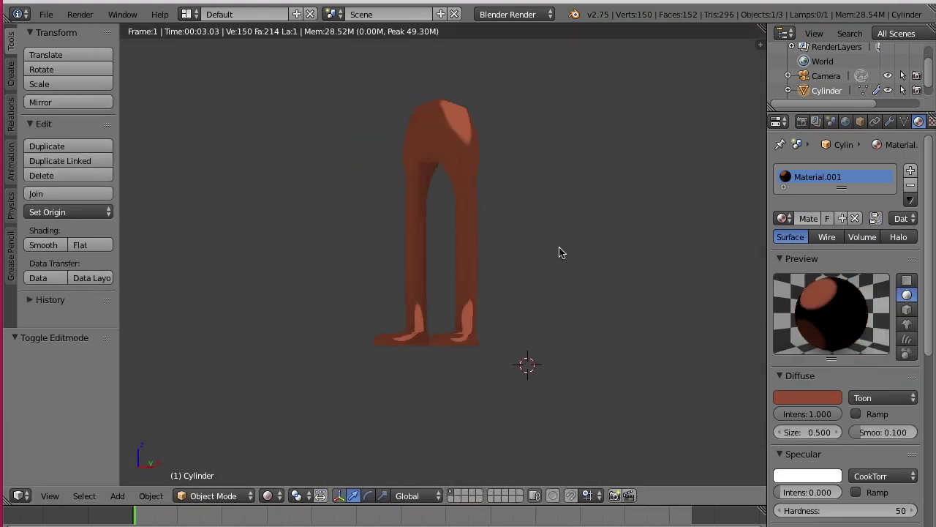
{"action": "left_click", "coordinate": [843, 382]}
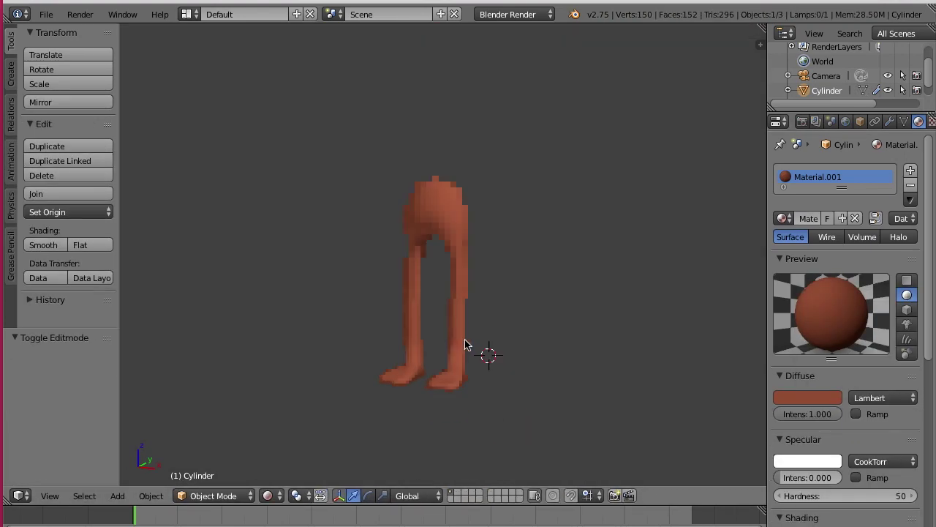
Step: Extrude and shrink a hip face, then snap the 3D cursor onto it
{"action": "scroll", "coordinate": [465, 344], "scroll_direction": "up", "scroll_amount": 5}
{"action": "key", "text": "Tab"}
{"action": "right_click", "coordinate": [545, 199]}
{"action": "key", "text": "e"}
{"action": "key", "text": "s"}
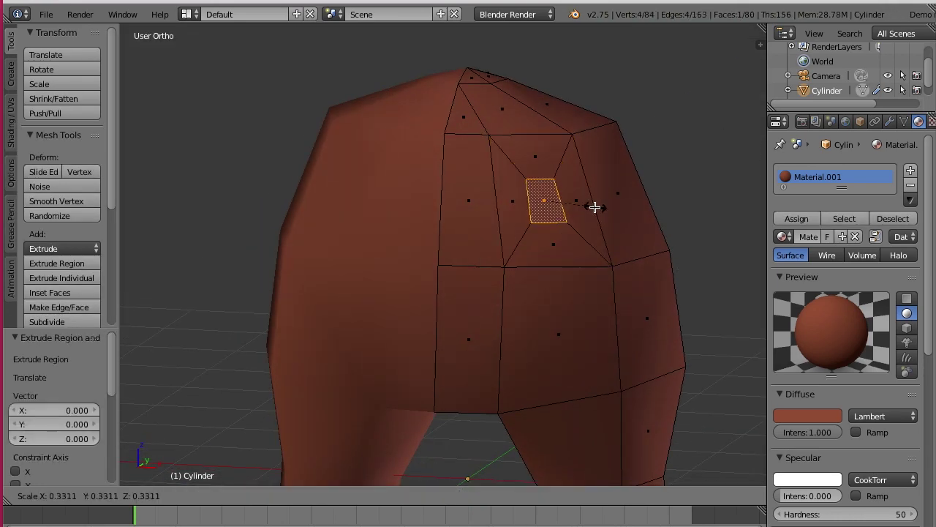
{"action": "middle_click_drag", "start_coordinate": [610, 222], "coordinate": [556, 297]}
{"action": "key", "text": "shift+s"}
{"action": "left_click", "coordinate": [556, 297]}
Step: Add a small five-sided cylinder at the hips rotated 90° on X
{"action": "key", "text": "Tab"}
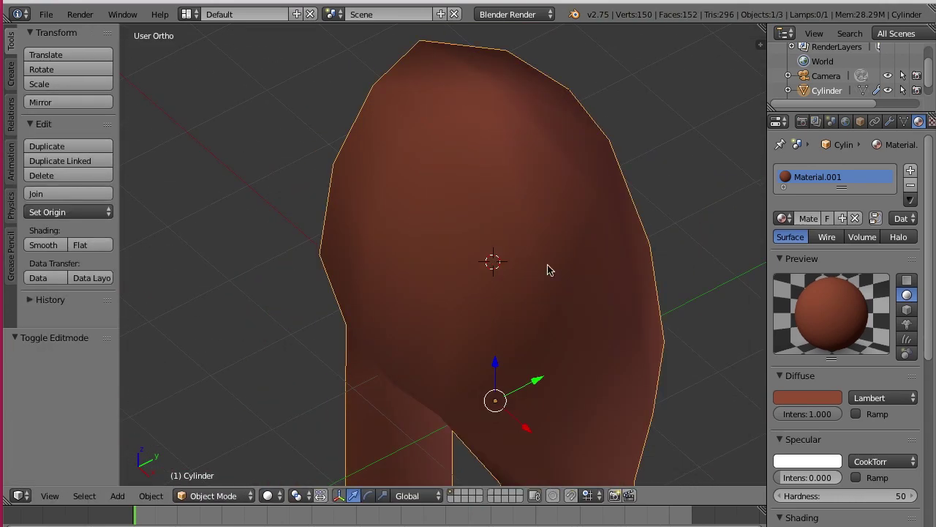
{"action": "key", "text": "shift+a"}
{"action": "left_click", "coordinate": [639, 296]}
{"action": "key", "text": "r"}
{"action": "key", "text": "x"}
{"action": "key", "text": "9"}
{"action": "key", "text": "0"}
{"action": "key", "text": "Return"}
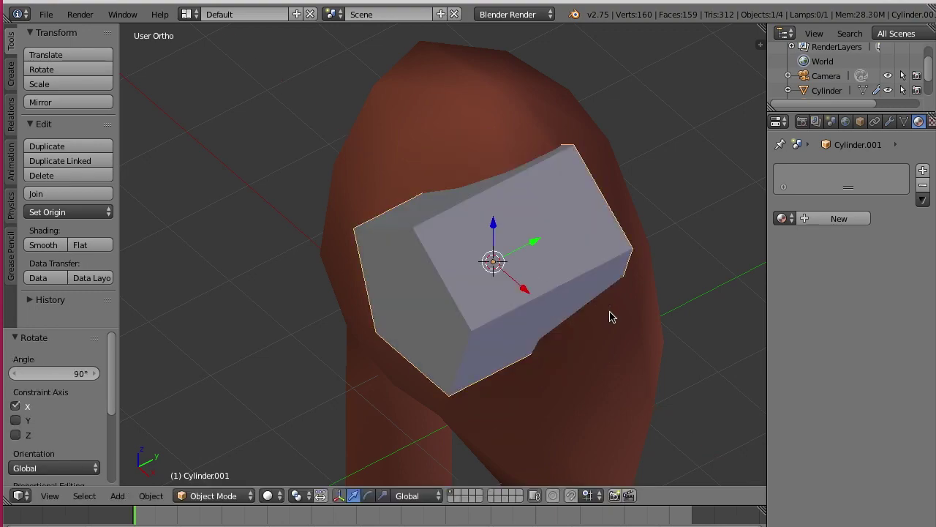
{"action": "key", "text": "Tab"}
Step: Delete the test cylinder and select a hip face on the main body
{"action": "key", "text": "z"}
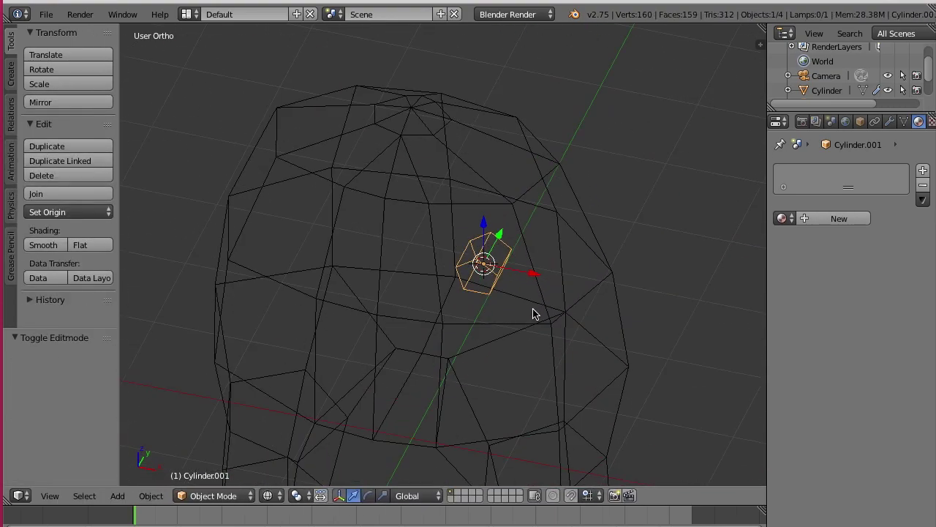
{"action": "key", "text": "x"}
{"action": "left_click", "coordinate": [526, 310]}
{"action": "right_click", "coordinate": [418, 314]}
{"action": "key", "text": "Tab"}
Step: Try trial knife and loop cuts across the red head's face from front and angled views
{"action": "key", "text": "z"}
{"action": "key", "text": "k"}
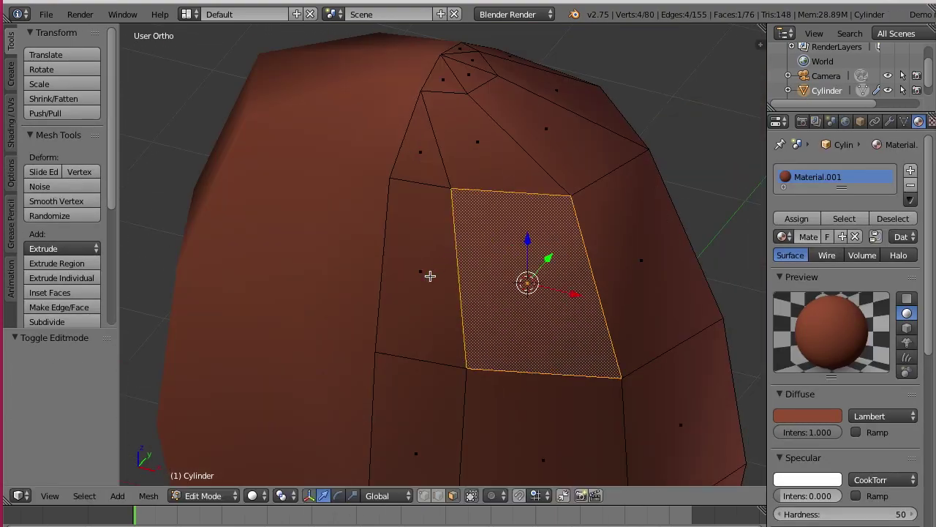
{"action": "key", "text": "KP_1"}
{"action": "key", "text": "k"}
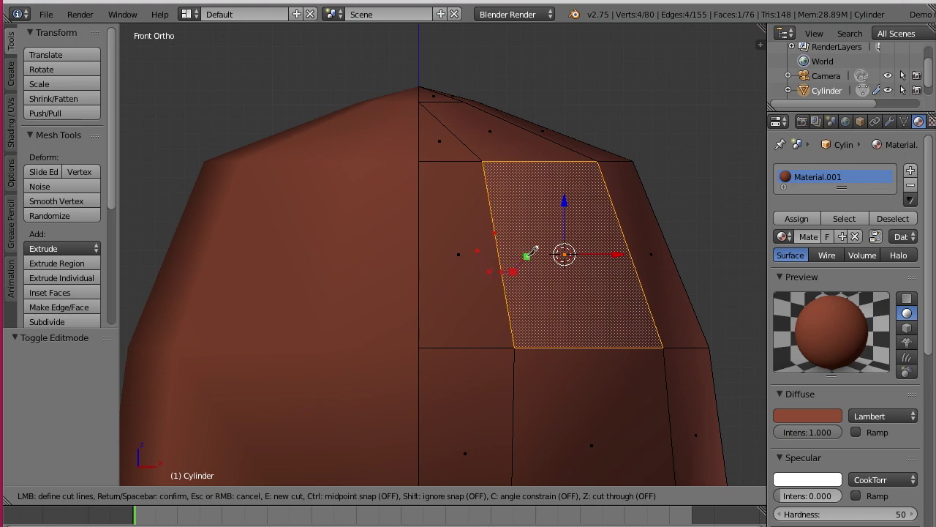
{"action": "middle_click_drag", "start_coordinate": [493, 252], "coordinate": [590, 253]}
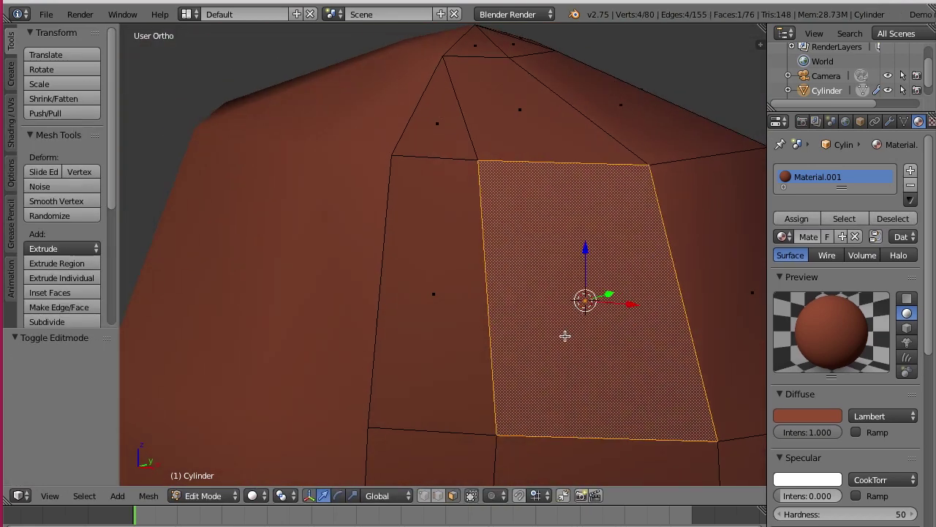
{"action": "middle_click_drag", "start_coordinate": [565, 335], "coordinate": [554, 313]}
{"action": "key", "text": "k"}
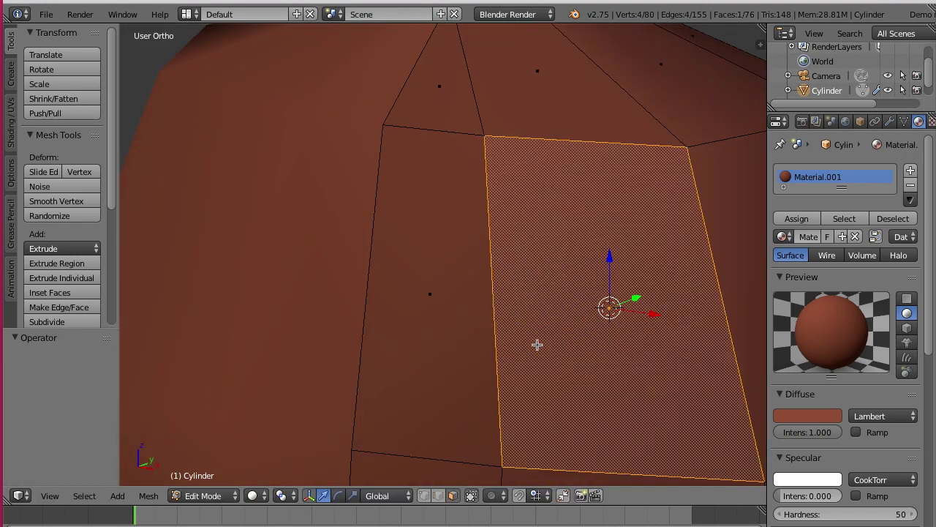
{"action": "left_click", "coordinate": [506, 269]}
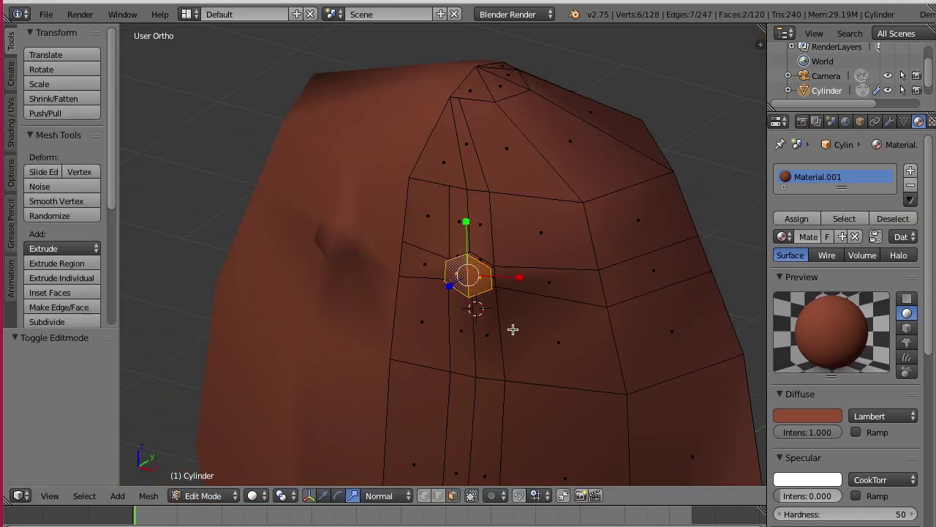
{"action": "key", "text": "k"}
{"action": "left_click", "coordinate": [466, 251]}
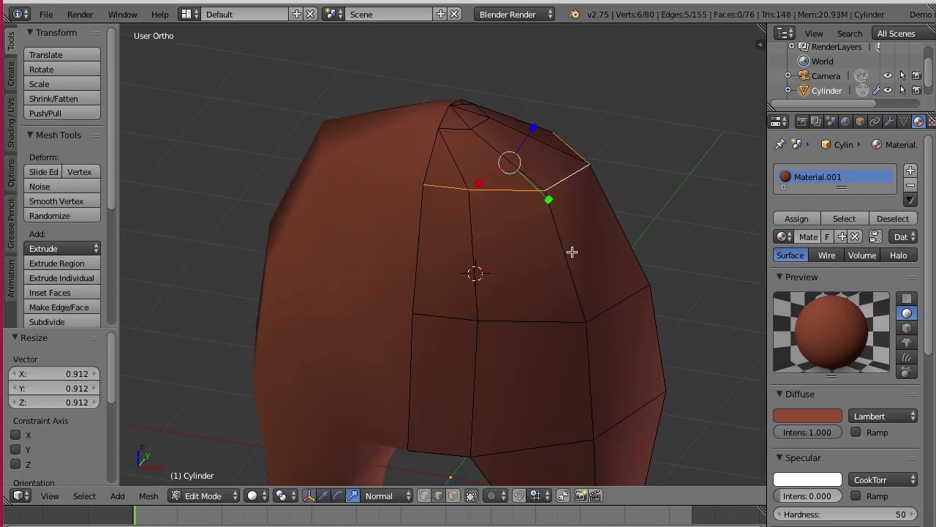
Step: Extrude an eye face and scale it inward to form a recessed eye socket
{"action": "middle_click_drag", "start_coordinate": [572, 252], "coordinate": [456, 189]}
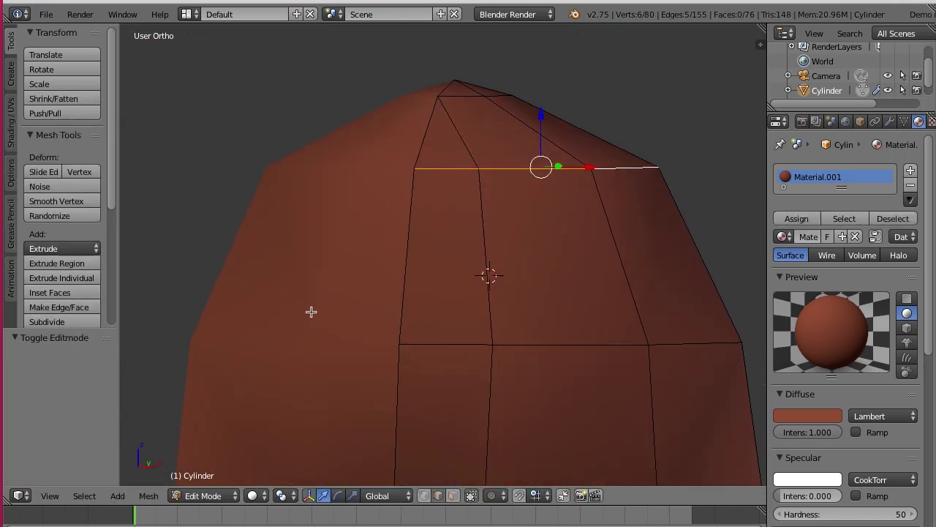
{"action": "scroll", "coordinate": [310, 311], "scroll_direction": "down", "scroll_amount": 3}
{"action": "scroll", "coordinate": [431, 356], "scroll_direction": "up", "scroll_amount": 3}
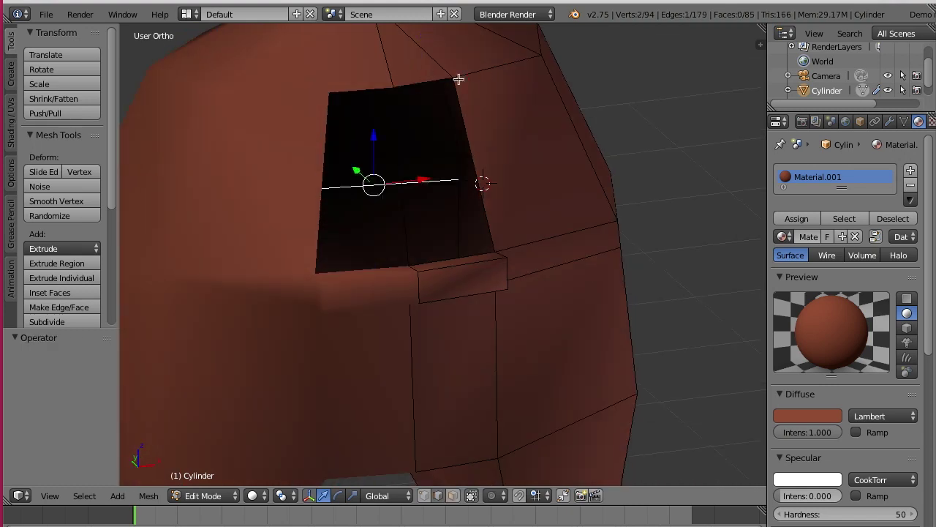
{"action": "key", "text": "e"}
{"action": "right_click", "coordinate": [679, 228]}
{"action": "key", "text": "s"}
{"action": "left_click", "coordinate": [590, 176]}
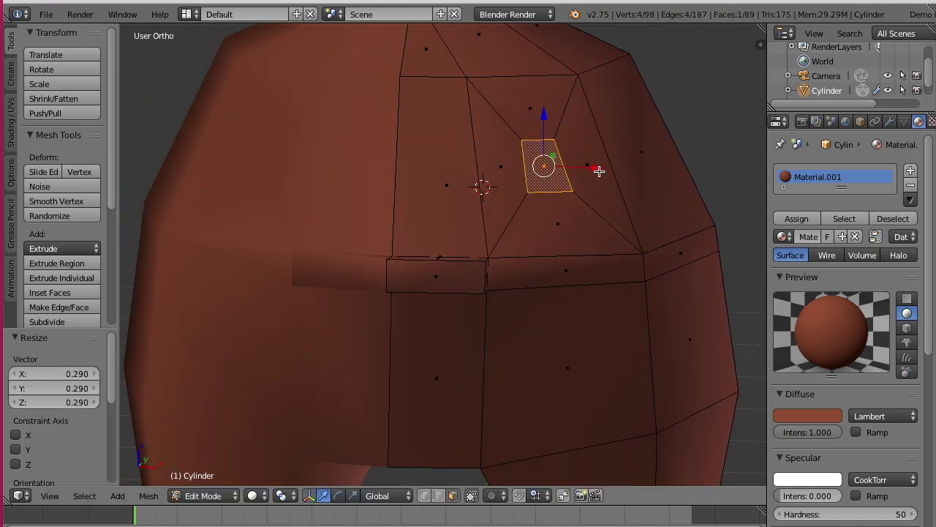
{"action": "left_click", "coordinate": [576, 162]}
{"action": "left_click", "coordinate": [497, 139]}
Step: Extrude a face outward on the head to form the mouth ridge
{"action": "mouse_move", "coordinate": [496, 139]}
{"action": "middle_mouse_down"}
{"action": "mouse_move", "coordinate": [610, 271]}
{"action": "mouse_move", "coordinate": [493, 270]}
{"action": "middle_mouse_up"}
{"action": "left_click", "coordinate": [324, 495]}
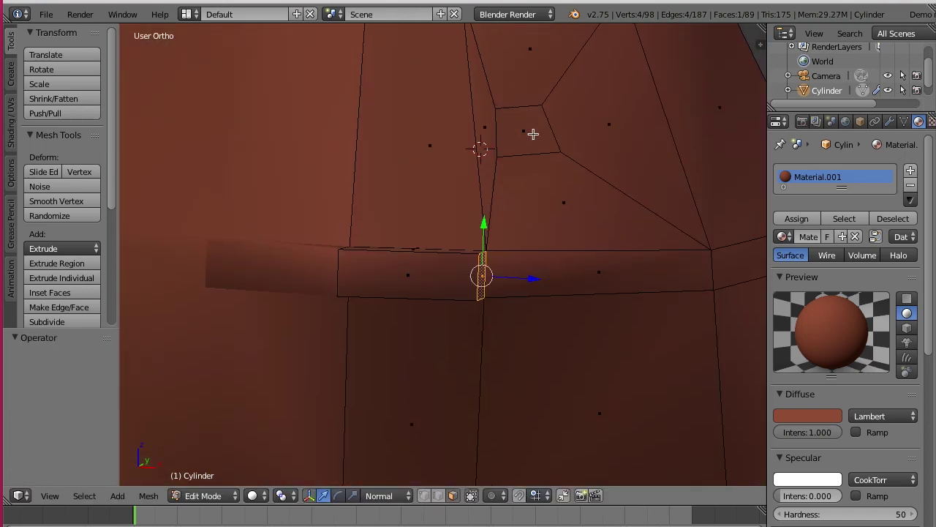
{"action": "key", "text": "e"}
{"action": "left_click", "coordinate": [542, 234]}
{"action": "scroll", "coordinate": [542, 234], "scroll_direction": "down", "scroll_amount": 3}
{"action": "middle_click_drag", "start_coordinate": [541, 234], "coordinate": [512, 241]}
Step: Shade the head smooth in Object Mode and add a Subdivision Surface modifier with Ctrl+1
{"action": "key", "text": "Tab"}
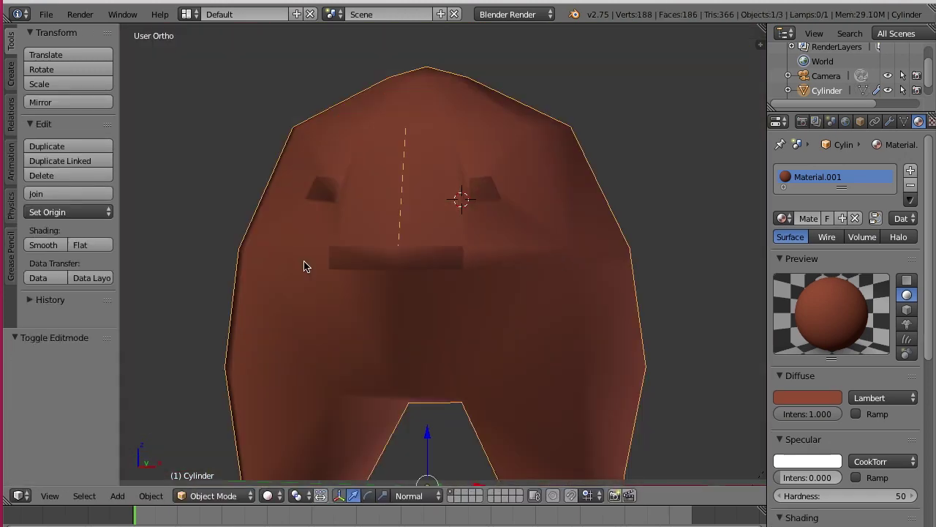
{"action": "left_click", "coordinate": [43, 245]}
{"action": "key", "text": "shift+z"}
{"action": "left_click", "coordinate": [889, 121]}
{"action": "key", "text": "ctrl+1"}
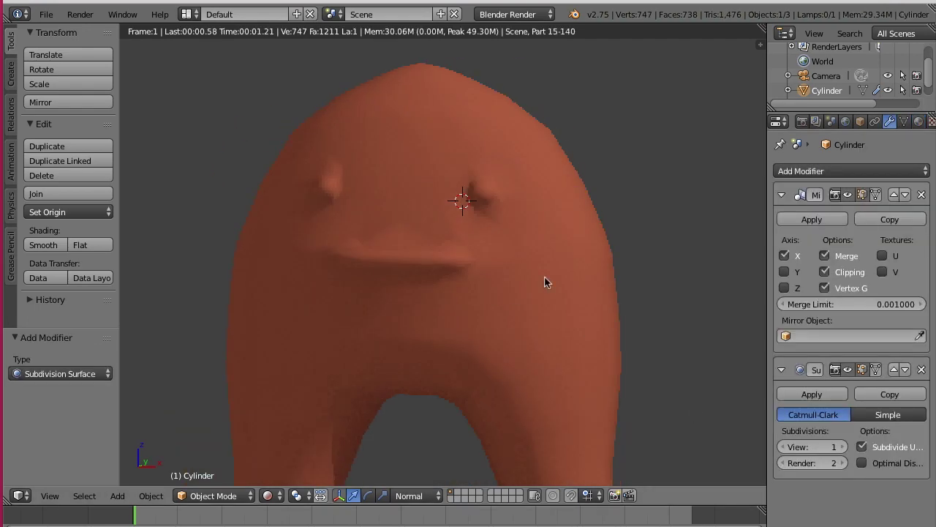
Step: Push the face above the eye outward to form a brow
{"action": "key", "text": "Tab"}
{"action": "key", "text": "Tab"}
{"action": "key", "text": "shift+z"}
{"action": "middle_click_drag", "start_coordinate": [514, 236], "coordinate": [637, 276]}
{"action": "key", "text": "Tab"}
{"action": "middle_click_drag", "start_coordinate": [478, 239], "coordinate": [507, 266]}
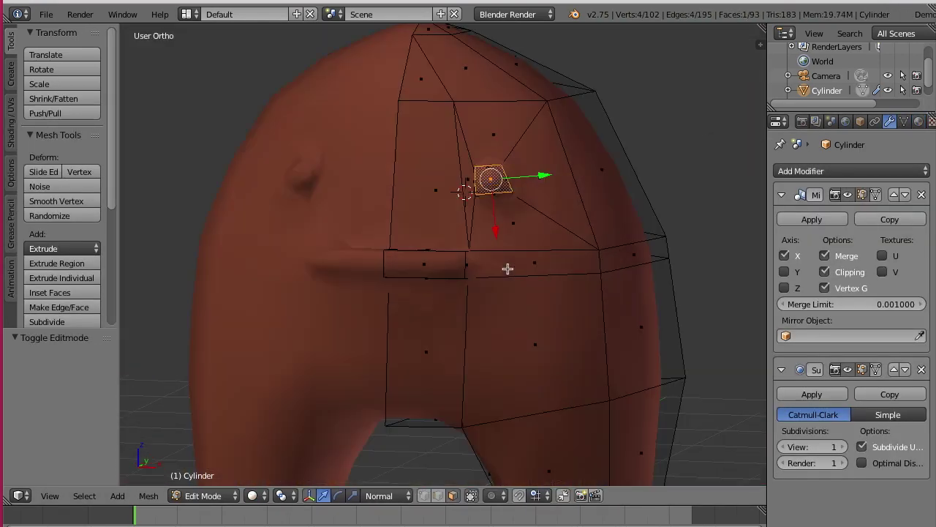
{"action": "right_click", "coordinate": [480, 292]}
{"action": "left_click_drag", "start_coordinate": [481, 293], "coordinate": [429, 292]}
{"action": "middle_click_drag", "start_coordinate": [428, 292], "coordinate": [443, 212]}
Step: Delete the stray unwanted edge on the head
{"action": "scroll", "coordinate": [327, 328], "scroll_direction": "down", "scroll_amount": 3}
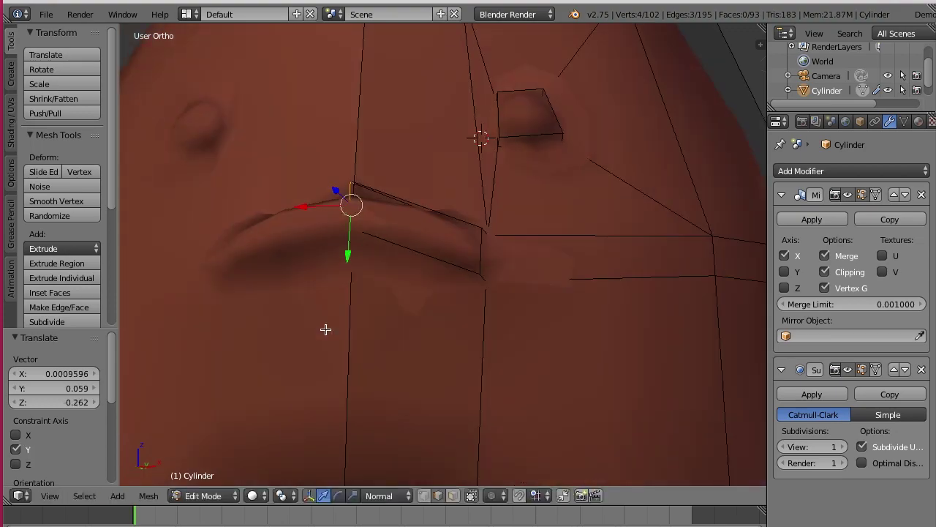
{"action": "middle_click_drag", "start_coordinate": [326, 328], "coordinate": [418, 282]}
{"action": "key", "text": "Tab"}
{"action": "key", "text": "Tab"}
{"action": "key", "text": "x"}
{"action": "left_click", "coordinate": [381, 179]}
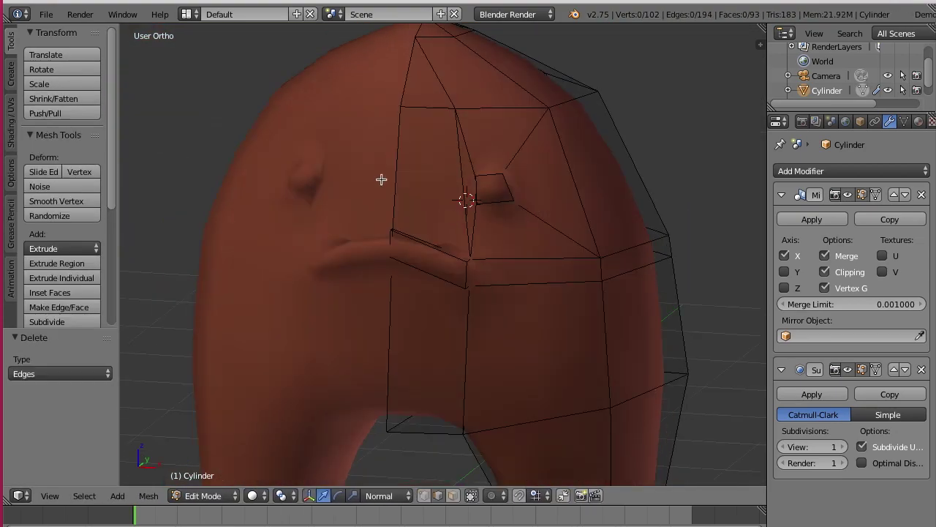
{"action": "key", "text": "Tab"}
{"action": "key", "text": "Tab"}
{"action": "scroll", "coordinate": [416, 289], "scroll_direction": "up", "scroll_amount": 3}
Step: Loop-cut the mouth ridge and move its two centre vertices along Z
{"action": "key", "text": "ctrl+r"}
{"action": "mouse_move", "coordinate": [357, 267]}
{"action": "middle_mouse_down"}
{"action": "mouse_move", "coordinate": [408, 261]}
{"action": "mouse_move", "coordinate": [399, 192]}
{"action": "middle_mouse_up"}
{"action": "right_click", "coordinate": [407, 261]}
{"action": "key", "text": "g"}
{"action": "key", "text": "z"}
{"action": "left_click", "coordinate": [426, 276]}
{"action": "key", "text": "g"}
{"action": "key", "text": "z"}
{"action": "key", "text": "z"}
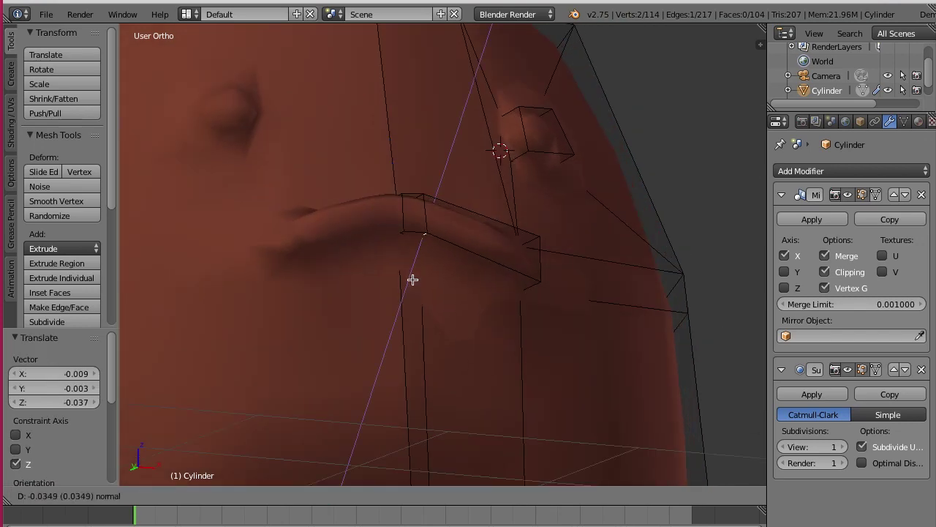
{"action": "left_click", "coordinate": [376, 313]}
Step: Extrude the ridge's end face into a small nub and set the subdivision viewport level to 0
{"action": "right_click", "coordinate": [420, 262]}
{"action": "key", "text": "e"}
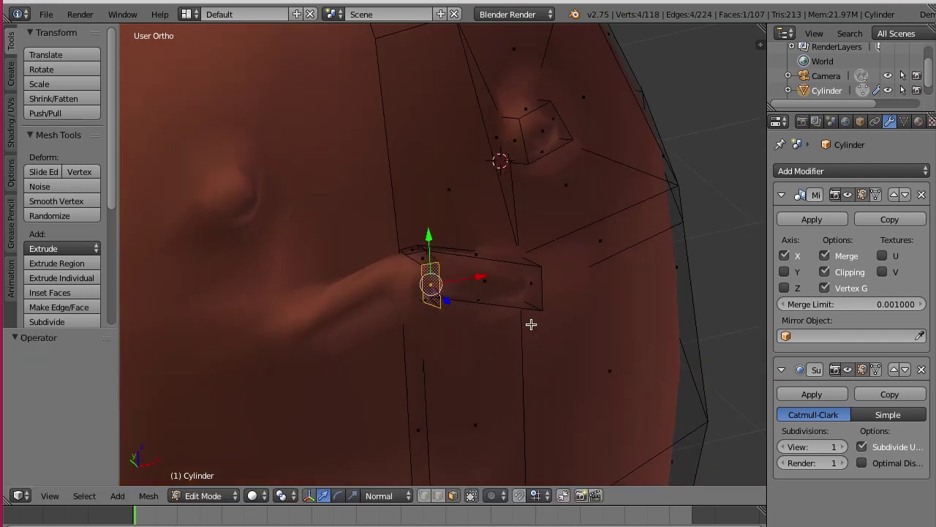
{"action": "left_click", "coordinate": [470, 288]}
{"action": "key", "text": "shift+z"}
{"action": "left_click", "coordinate": [783, 446]}
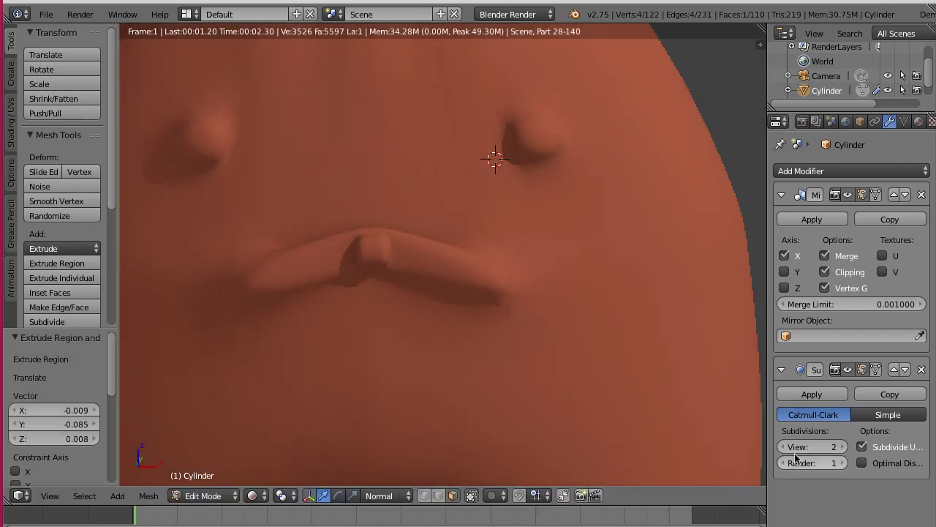
{"action": "scroll", "coordinate": [528, 265], "scroll_direction": "down", "scroll_amount": 3}
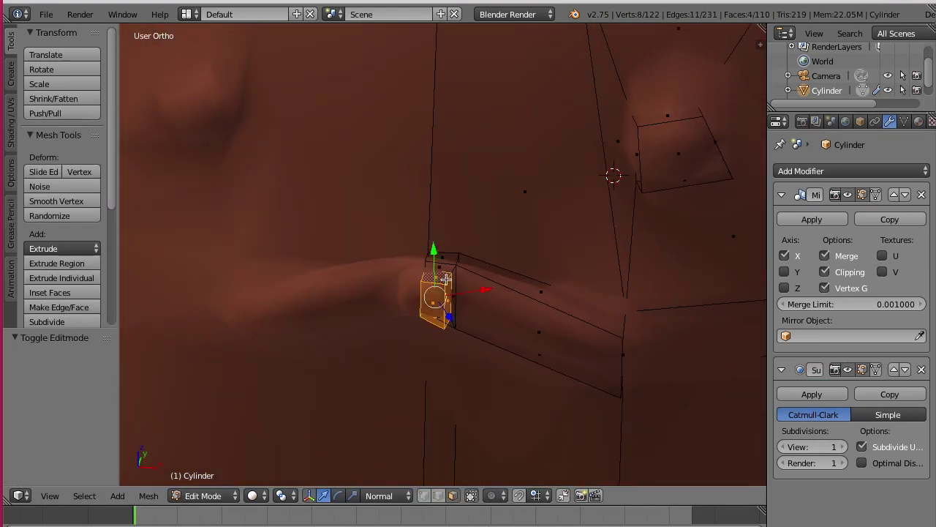
{"action": "left_click", "coordinate": [919, 122]}
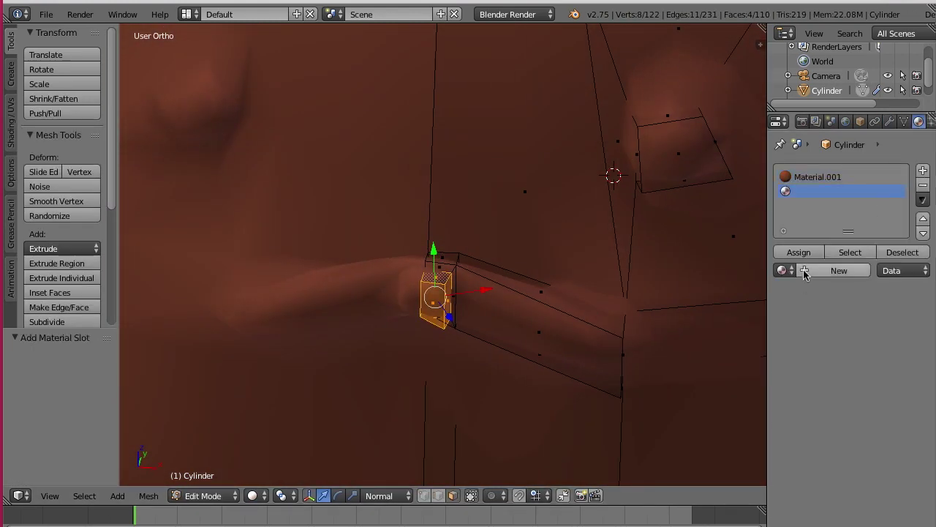
Step: Add a second, empty material slot to the creature
{"action": "left_click", "coordinate": [836, 270]}
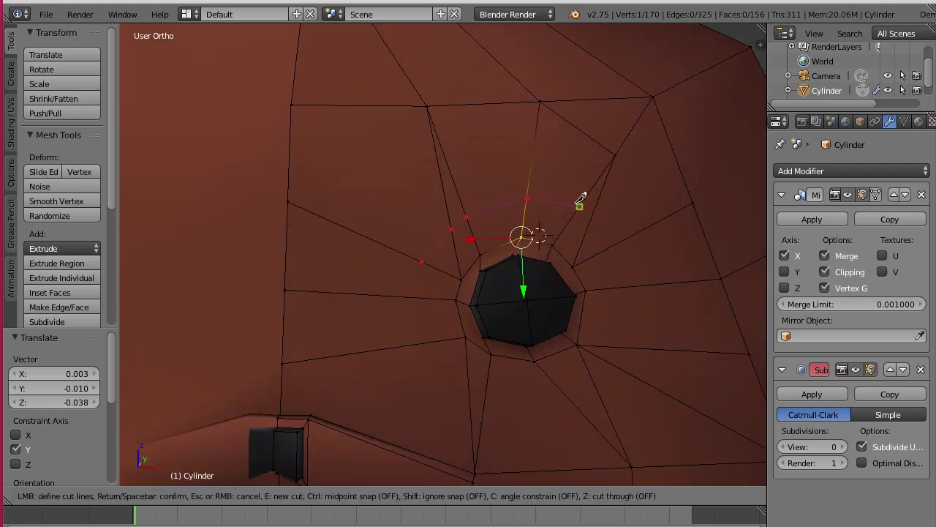
Step: Confirm the eye cut and start a vertical loop cut on the face below the nose
{"action": "key", "text": "Return"}
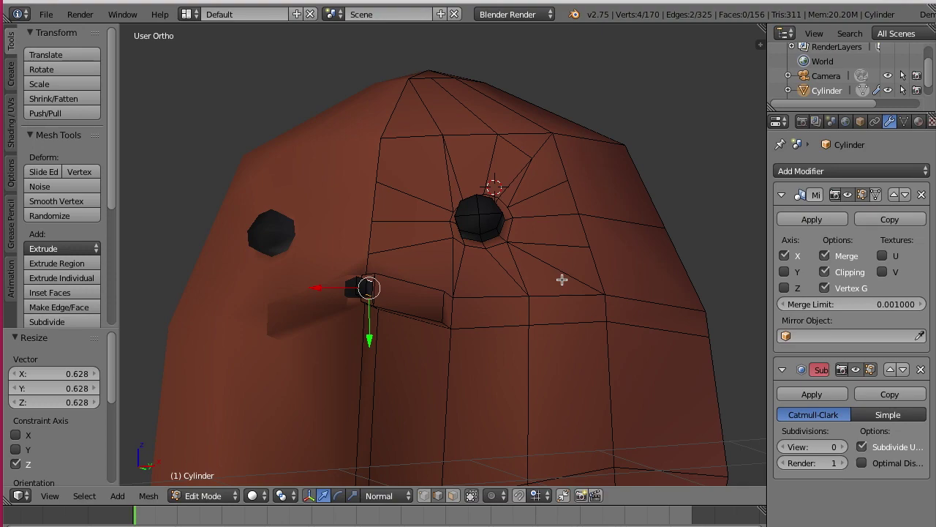
{"action": "middle_click_drag", "start_coordinate": [562, 279], "coordinate": [596, 295]}
{"action": "key", "text": "ctrl+r"}
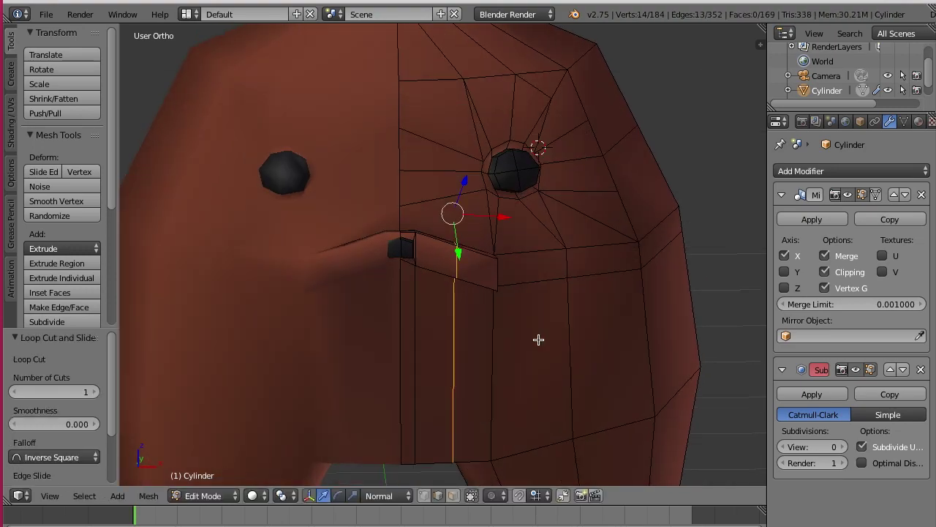
Step: Place the loop cut below the nose and switch the viewport to perspective
{"action": "left_click", "coordinate": [529, 383]}
{"action": "scroll", "coordinate": [416, 314], "scroll_direction": "up", "scroll_amount": 3}
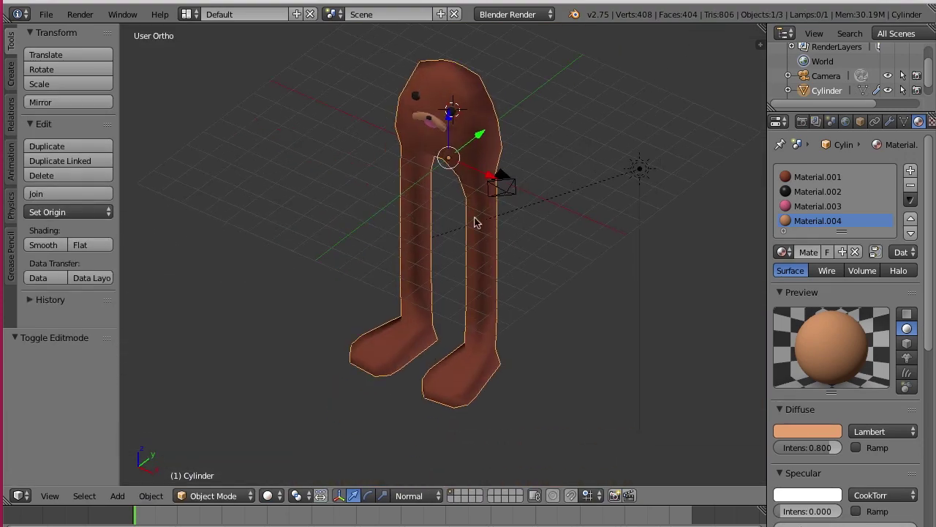
{"action": "left_click", "coordinate": [49, 495]}
{"action": "left_click", "coordinate": [95, 297]}
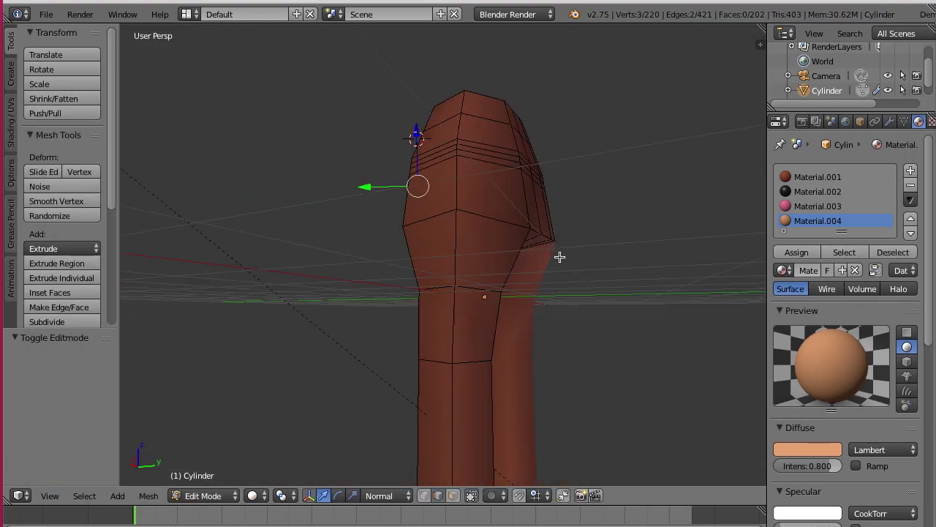
Step: Lower an edge loop on the body's back and shift it along the Y axis
{"action": "middle_click_drag", "start_coordinate": [549, 269], "coordinate": [627, 273]}
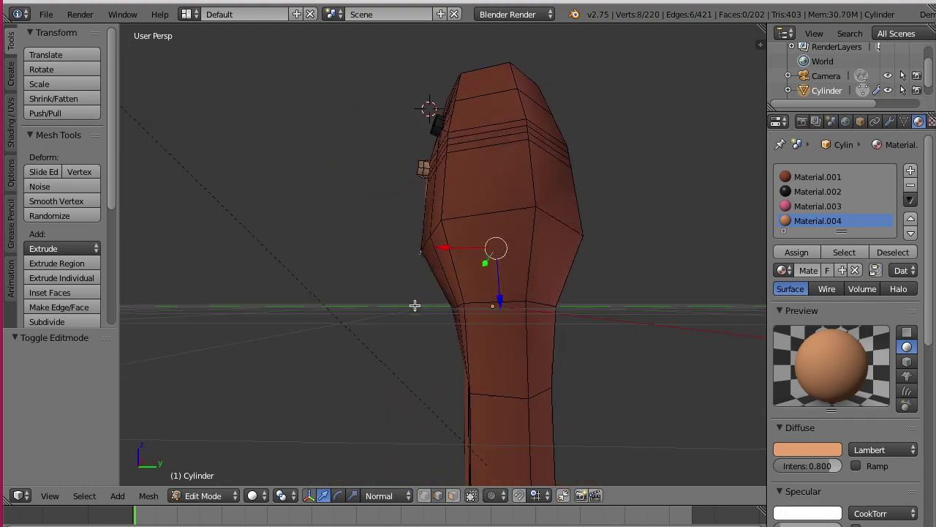
{"action": "middle_click_drag", "start_coordinate": [737, 277], "coordinate": [555, 288]}
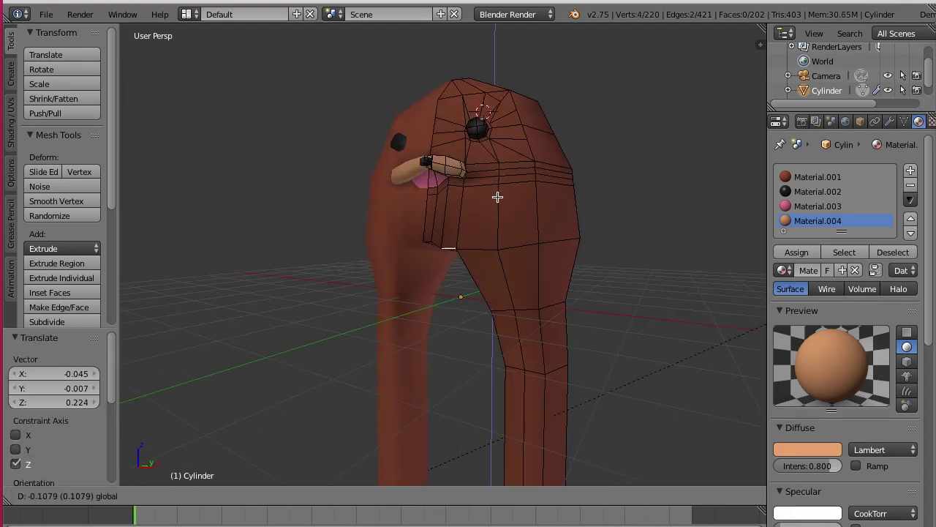
{"action": "left_click_drag", "start_coordinate": [498, 186], "coordinate": [474, 279]}
{"action": "scroll", "coordinate": [474, 279], "scroll_direction": "up", "scroll_amount": 2}
{"action": "mouse_move", "coordinate": [493, 290]}
{"action": "middle_mouse_down"}
{"action": "mouse_move", "coordinate": [512, 212]}
{"action": "mouse_move", "coordinate": [555, 290]}
{"action": "middle_mouse_up"}
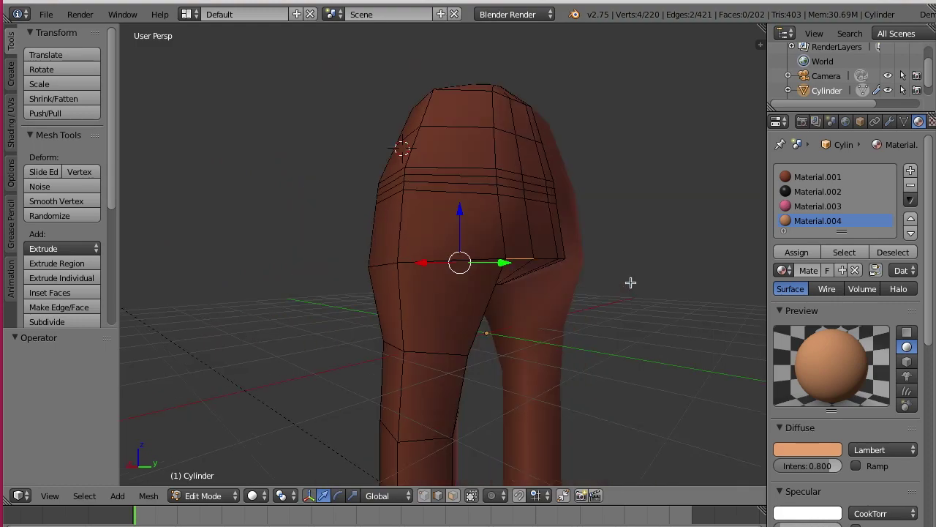
{"action": "key", "text": "g"}
{"action": "key", "text": "y"}
{"action": "left_click", "coordinate": [582, 367]}
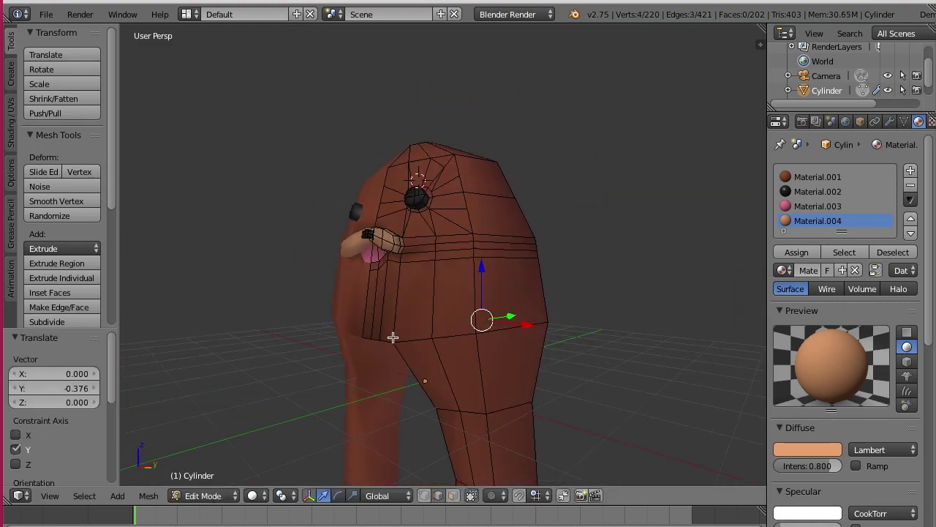
{"action": "left_click", "coordinate": [423, 334]}
Step: Nudge the selected body vertices along the Y axis
{"action": "middle_click_drag", "start_coordinate": [427, 358], "coordinate": [567, 385]}
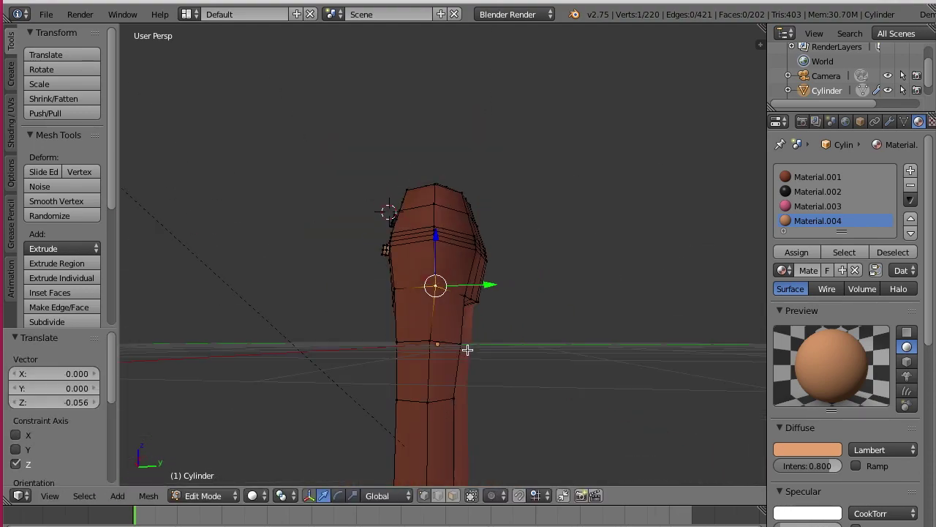
{"action": "scroll", "coordinate": [328, 366], "scroll_direction": "up", "scroll_amount": 5}
{"action": "key", "text": "g"}
{"action": "key", "text": "y"}
{"action": "left_click", "coordinate": [541, 215]}
{"action": "scroll", "coordinate": [445, 262], "scroll_direction": "down", "scroll_amount": 4}
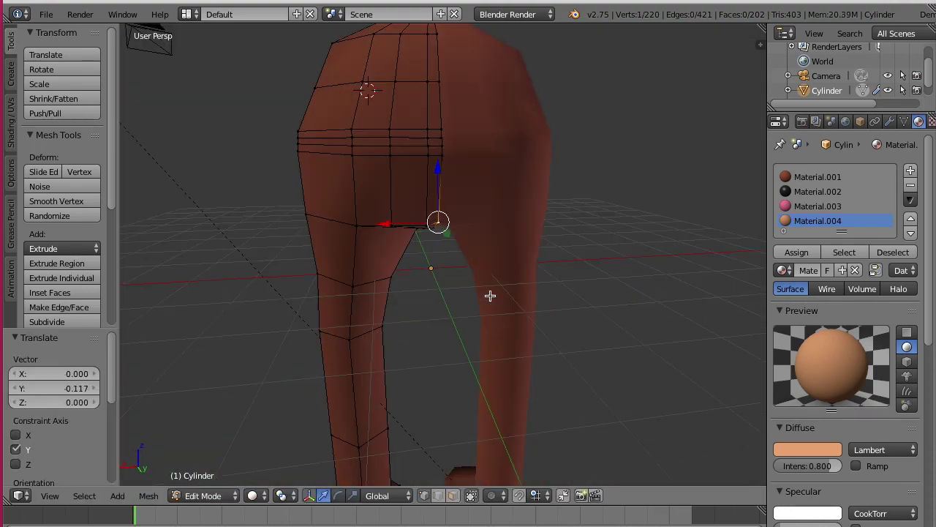
{"action": "scroll", "coordinate": [458, 329], "scroll_direction": "up", "scroll_amount": 5}
{"action": "key", "text": "g"}
{"action": "scroll", "coordinate": [510, 121], "scroll_direction": "down", "scroll_amount": 5}
{"action": "mouse_move", "coordinate": [522, 301]}
{"action": "middle_mouse_down"}
{"action": "mouse_move", "coordinate": [468, 345]}
{"action": "mouse_move", "coordinate": [552, 295]}
{"action": "mouse_move", "coordinate": [516, 234]}
{"action": "mouse_move", "coordinate": [637, 365]}
{"action": "middle_mouse_up"}
Step: Move a crotch vertex sideways along the X axis
{"action": "key", "text": "Tab"}
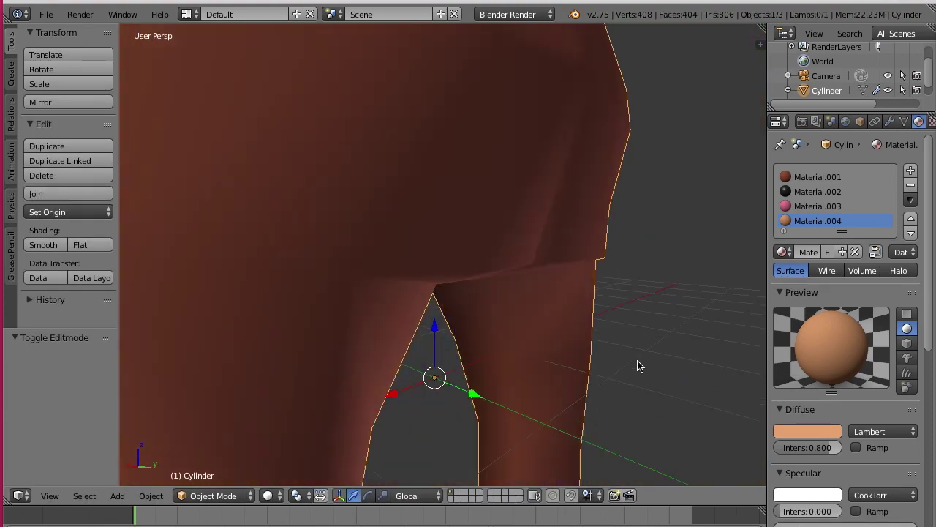
{"action": "key", "text": "Tab"}
{"action": "key", "text": "g"}
{"action": "key", "text": "x"}
{"action": "left_click", "coordinate": [458, 294]}
{"action": "middle_click_drag", "start_coordinate": [407, 303], "coordinate": [444, 286]}
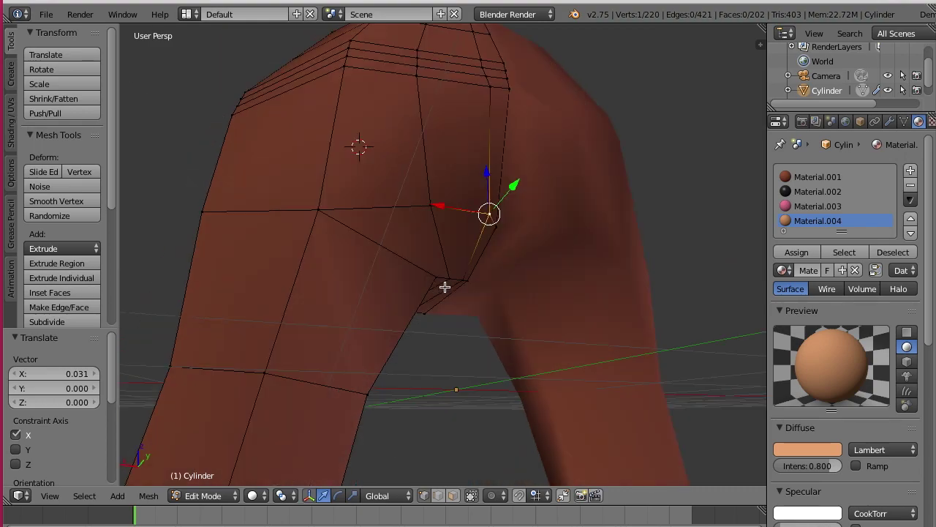
{"action": "scroll", "coordinate": [547, 376], "scroll_direction": "up", "scroll_amount": 2}
Step: Add a second crotch vertex and move both along Y, then along X
{"action": "right_click", "coordinate": [485, 272], "text": "shift"}
{"action": "key", "text": "g"}
{"action": "key", "text": "y"}
{"action": "left_click", "coordinate": [517, 326]}
{"action": "mouse_move", "coordinate": [517, 326]}
{"action": "middle_mouse_down"}
{"action": "mouse_move", "coordinate": [429, 285]}
{"action": "mouse_move", "coordinate": [510, 347]}
{"action": "mouse_move", "coordinate": [548, 299]}
{"action": "mouse_move", "coordinate": [503, 291]}
{"action": "mouse_move", "coordinate": [468, 317]}
{"action": "middle_mouse_up"}
{"action": "key", "text": "g"}
{"action": "key", "text": "x"}
{"action": "left_click", "coordinate": [431, 285]}
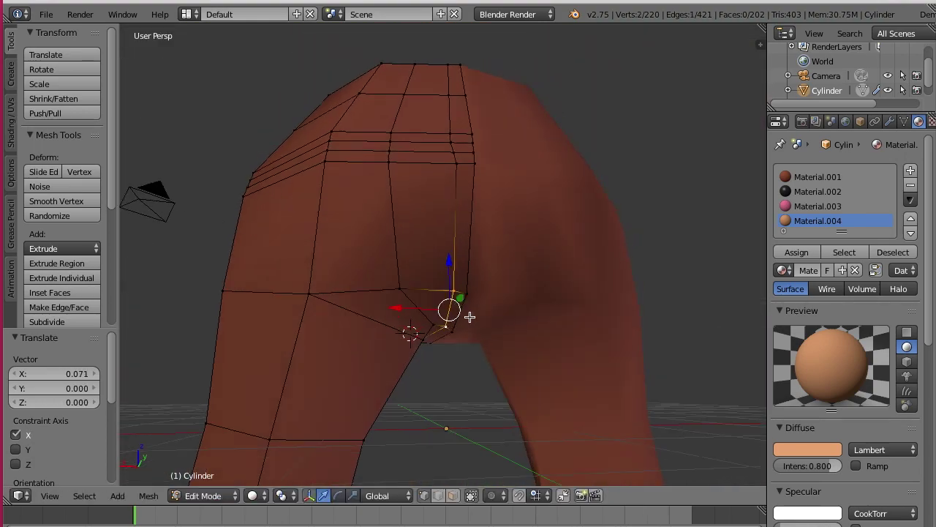
Step: Lower the crotch vertices along Z, checking the result in rendered shading
{"action": "key", "text": "shift+z"}
{"action": "key", "text": "shift+z"}
{"action": "key", "text": "g"}
{"action": "key", "text": "z"}
{"action": "left_click", "coordinate": [529, 339]}
{"action": "key", "text": "shift+z"}
{"action": "key", "text": "shift+z"}
{"action": "mouse_move", "coordinate": [529, 338]}
{"action": "middle_mouse_down"}
{"action": "mouse_move", "coordinate": [442, 370]}
{"action": "mouse_move", "coordinate": [566, 263]}
{"action": "middle_mouse_up"}
{"action": "key", "text": "shift+z"}
{"action": "key", "text": "shift+z"}
{"action": "key", "text": "Tab"}
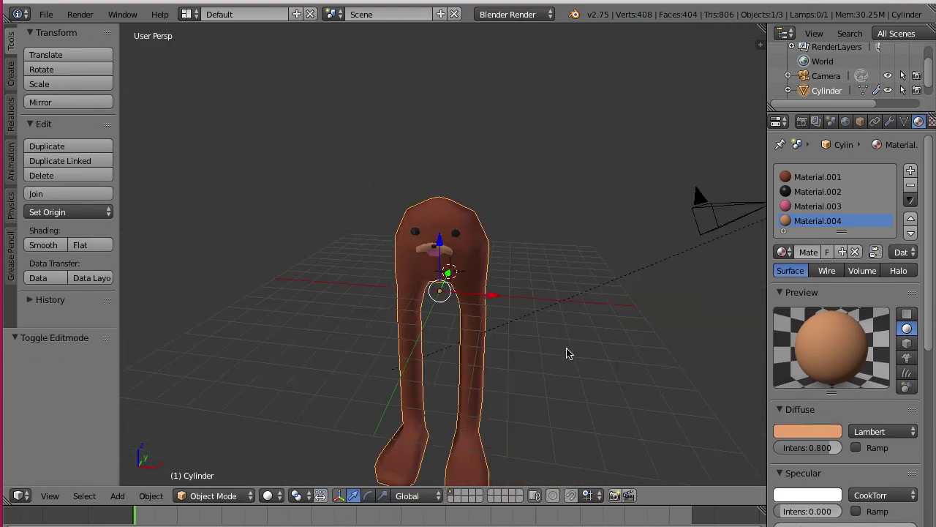
Step: Inspect the leg from the right-side view and undo the last edit
{"action": "key", "text": "KP_3"}
{"action": "key", "text": "KP_5"}
{"action": "key", "text": "Tab"}
{"action": "scroll", "coordinate": [622, 361], "scroll_direction": "up", "scroll_amount": 3}
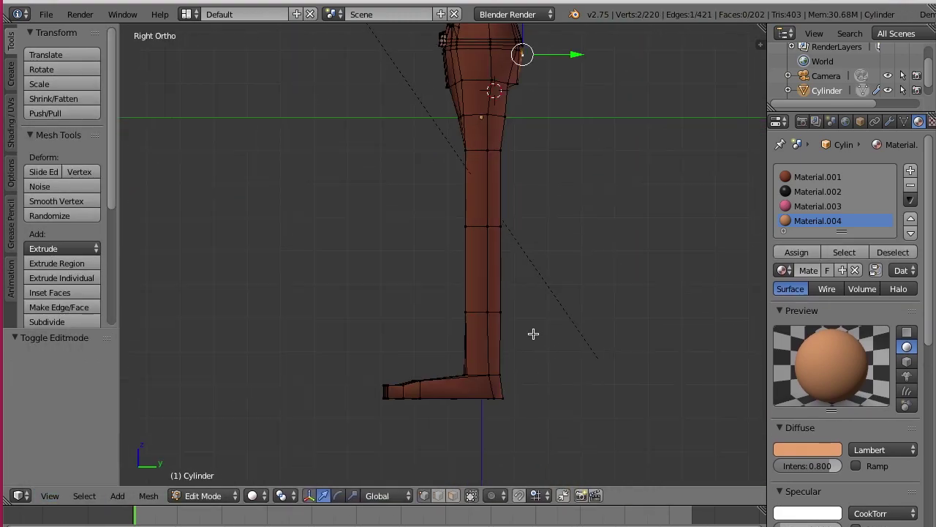
{"action": "mouse_move", "coordinate": [622, 360]}
{"action": "middle_mouse_down"}
{"action": "mouse_move", "coordinate": [683, 292]}
{"action": "mouse_move", "coordinate": [525, 324]}
{"action": "mouse_move", "coordinate": [447, 183]}
{"action": "mouse_move", "coordinate": [457, 138]}
{"action": "middle_mouse_up"}
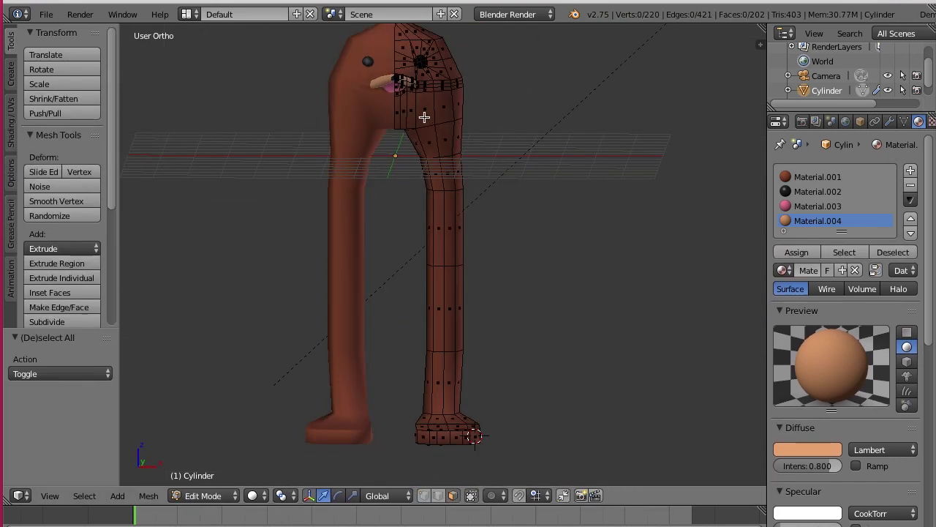
{"action": "key", "text": "ctrl+z"}
{"action": "scroll", "coordinate": [502, 272], "scroll_direction": "down", "scroll_amount": 3}
{"action": "scroll", "coordinate": [550, 271], "scroll_direction": "up", "scroll_amount": 3}
{"action": "middle_click_drag", "start_coordinate": [549, 271], "coordinate": [483, 225]}
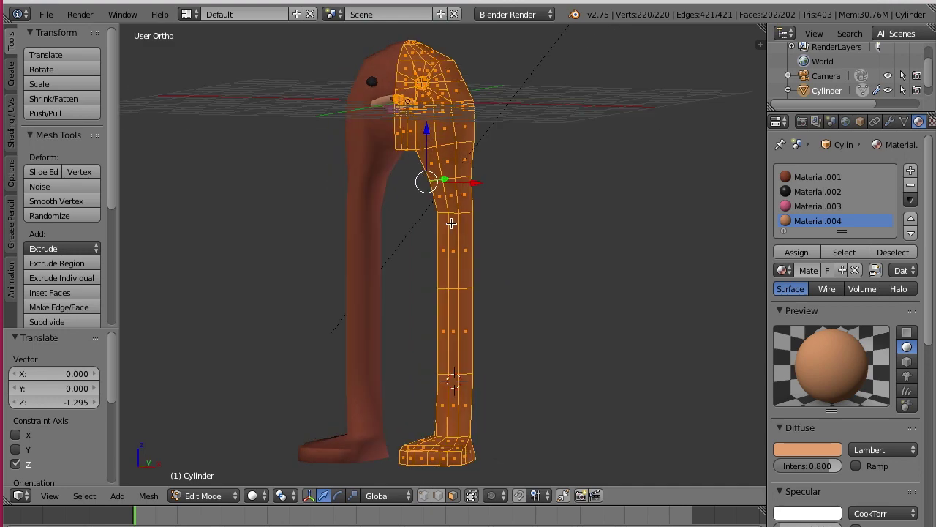
Step: Snap the 3D cursor to the world centre and add an armature there
{"action": "key", "text": "Tab"}
{"action": "key", "text": "space"}
{"action": "type", "text": "snap cursor"}
{"action": "key", "text": "Return"}
{"action": "key", "text": "space"}
{"action": "type", "text": "arm"}
{"action": "key", "text": "Return"}
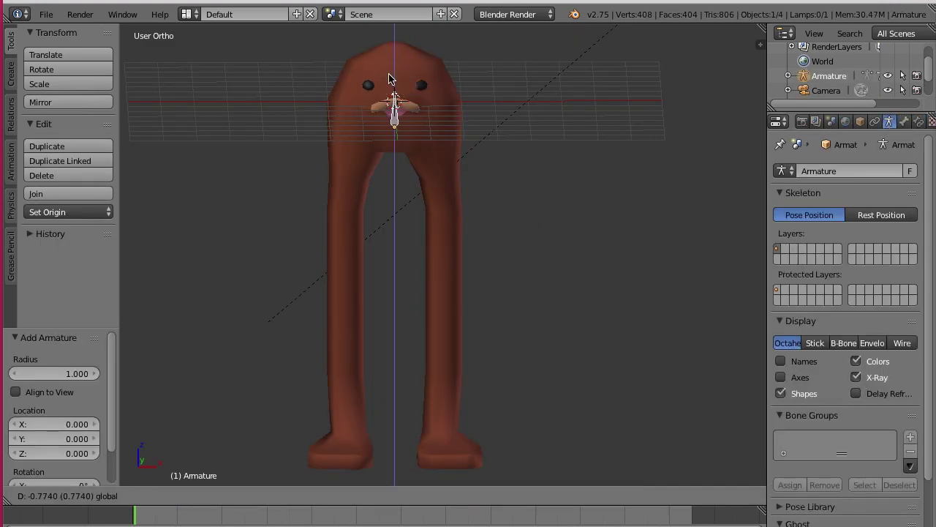
Step: Raise the armature up into the creature's body from a front wireframe view
{"action": "left_click_drag", "start_coordinate": [393, 51], "coordinate": [487, 223]}
{"action": "scroll", "coordinate": [487, 223], "scroll_direction": "up", "scroll_amount": 1}
{"action": "key", "text": "Return"}
{"action": "key", "text": "z"}
{"action": "key", "text": "KP_1"}
{"action": "right_click", "coordinate": [412, 108]}
{"action": "left_click", "coordinate": [412, 161]}
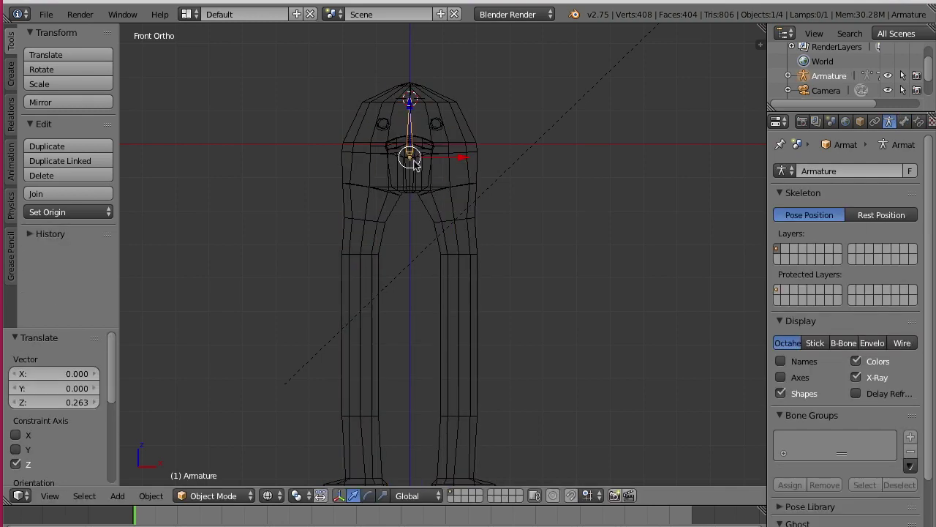
Step: In Edit Mode, enable X-Axis Mirror and extrude the first bone down from the root
{"action": "key", "text": "Tab"}
{"action": "left_click", "coordinate": [11, 74]}
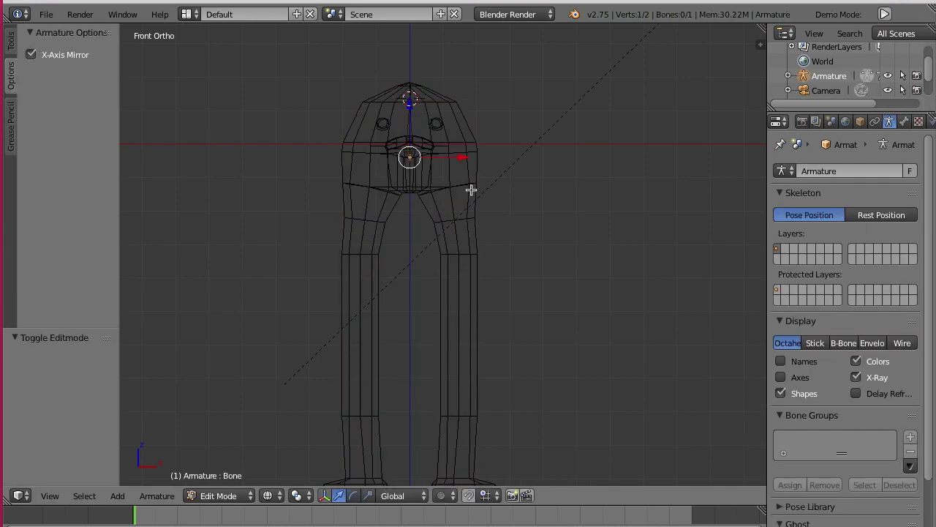
{"action": "key", "text": "e"}
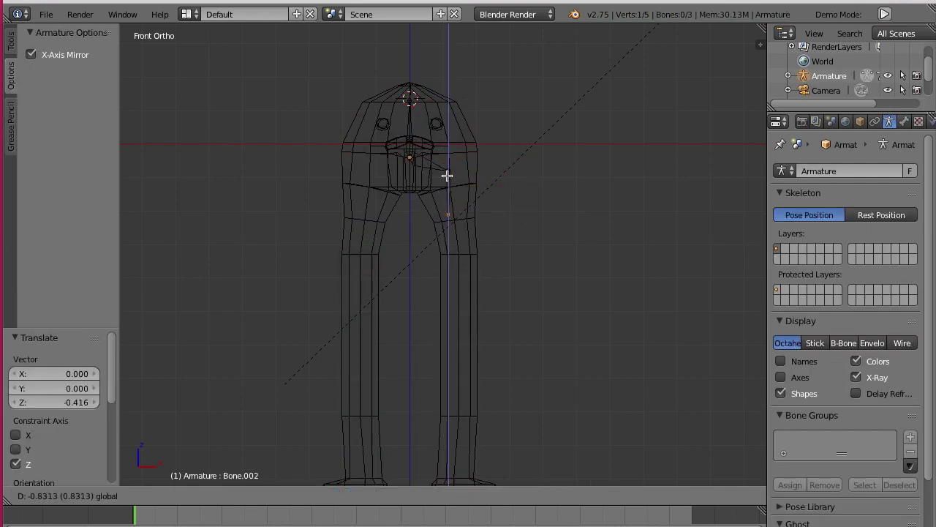
{"action": "mouse_move", "coordinate": [518, 263]}
{"action": "middle_mouse_down"}
{"action": "mouse_move", "coordinate": [501, 326]}
{"action": "mouse_move", "coordinate": [468, 314]}
{"action": "middle_mouse_up"}
{"action": "key", "text": "Tab"}
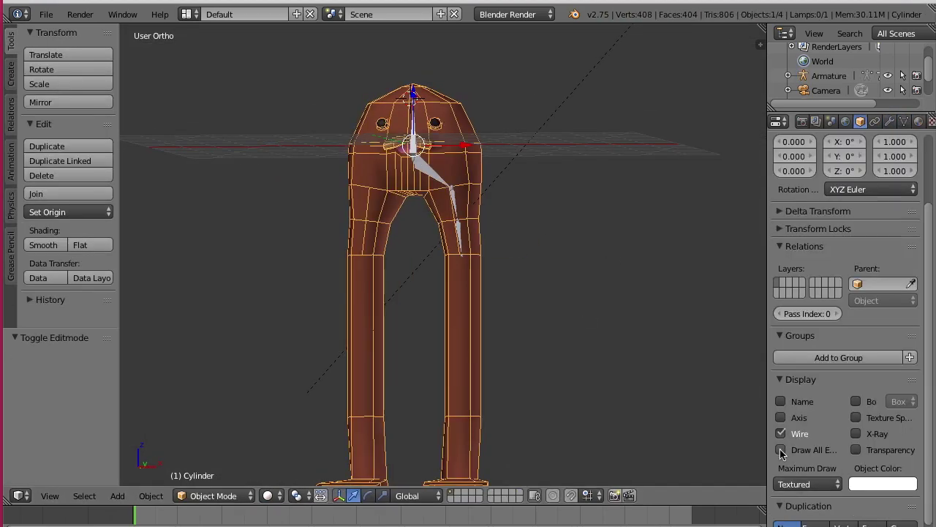
{"action": "left_click", "coordinate": [528, 383]}
{"action": "middle_click_drag", "start_coordinate": [527, 383], "coordinate": [551, 310]}
{"action": "left_click", "coordinate": [50, 495]}
{"action": "left_click", "coordinate": [58, 399]}
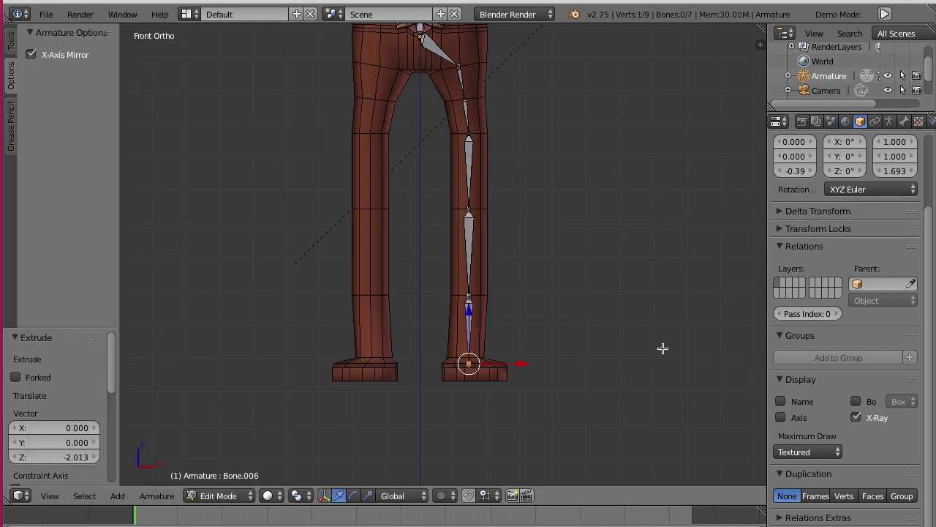
{"action": "key", "text": "KP_3"}
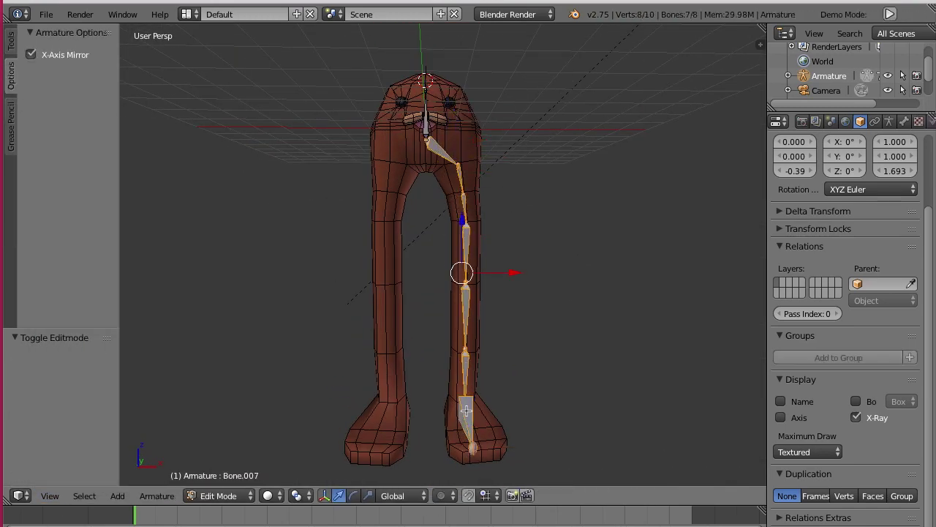
{"action": "middle_click_drag", "start_coordinate": [466, 411], "coordinate": [723, 295]}
{"action": "left_click", "coordinate": [50, 495]}
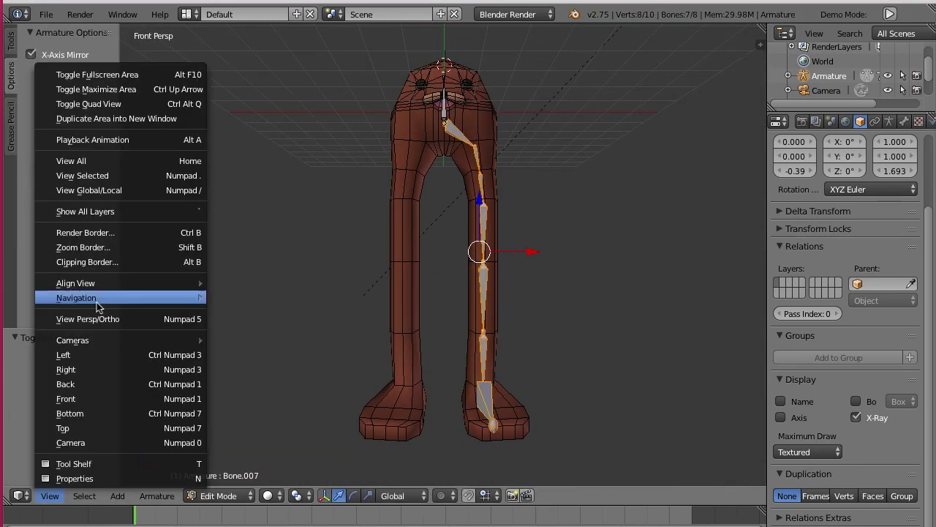
{"action": "left_click", "coordinate": [66, 384]}
Step: Extrude the next leg bone and shift the knee joint sideways along X
{"action": "key", "text": "e"}
{"action": "key", "text": "z"}
{"action": "left_click", "coordinate": [407, 72]}
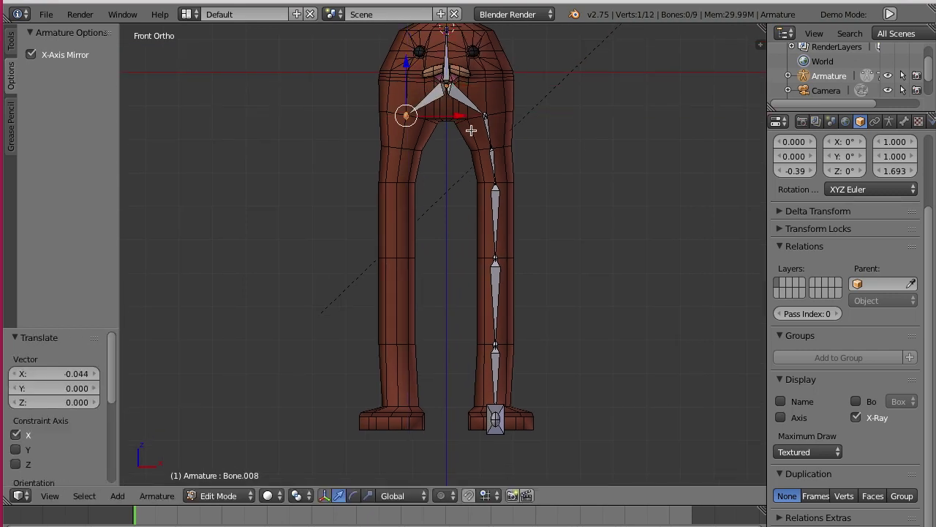
{"action": "key", "text": "x"}
{"action": "left_click", "coordinate": [403, 100]}
{"action": "key", "text": "x"}
{"action": "left_click", "coordinate": [445, 166]}
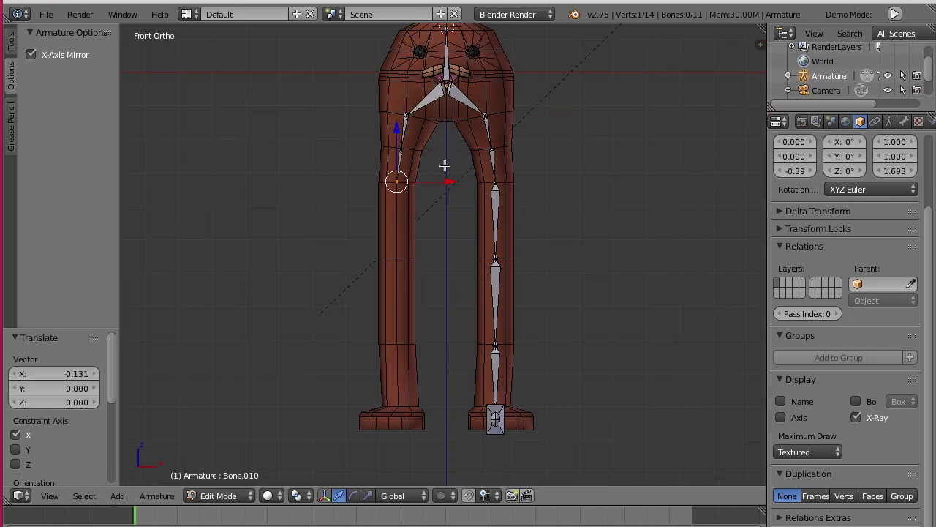
Step: Extrude the lower leg bone vertically and adjust its tip along Y from the side
{"action": "key", "text": "e"}
{"action": "key", "text": "z"}
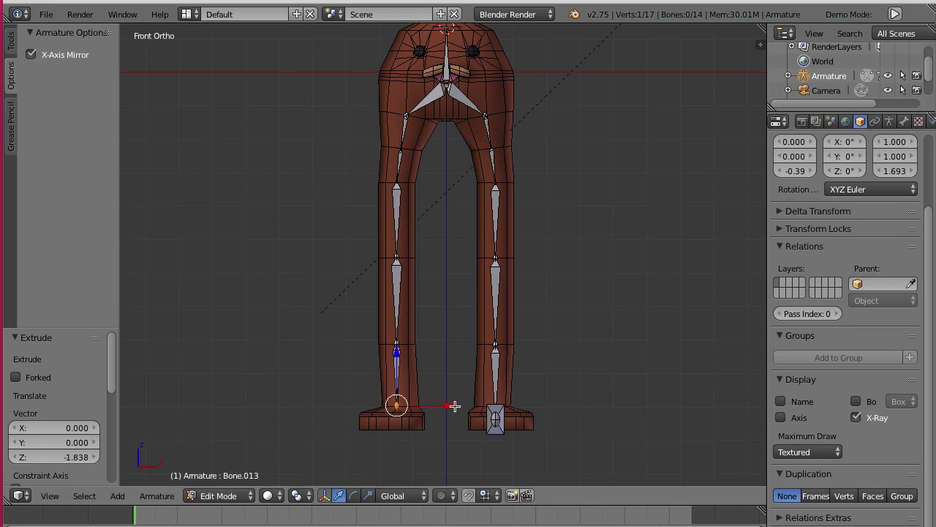
{"action": "left_click", "coordinate": [49, 495]}
{"action": "left_click", "coordinate": [69, 357]}
{"action": "key", "text": "g"}
{"action": "key", "text": "y"}
{"action": "left_click", "coordinate": [603, 445]}
Step: Back in Object Mode, parent the creature's mesh to the armature
{"action": "key", "text": "Tab"}
{"action": "middle_click_drag", "start_coordinate": [604, 444], "coordinate": [533, 338]}
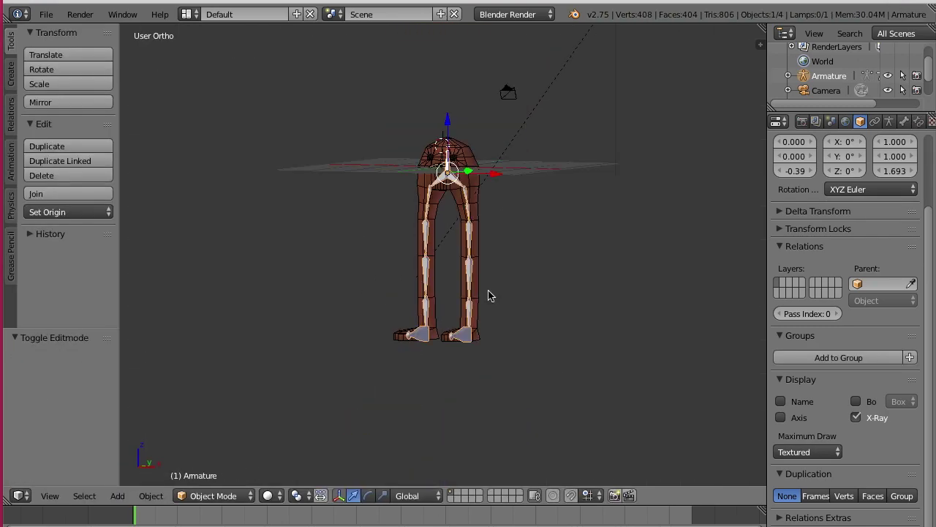
{"action": "right_click", "coordinate": [491, 152]}
{"action": "key", "text": "ctrl+p"}
{"action": "left_click", "coordinate": [544, 215]}
{"action": "right_click", "coordinate": [461, 153], "text": "shift"}
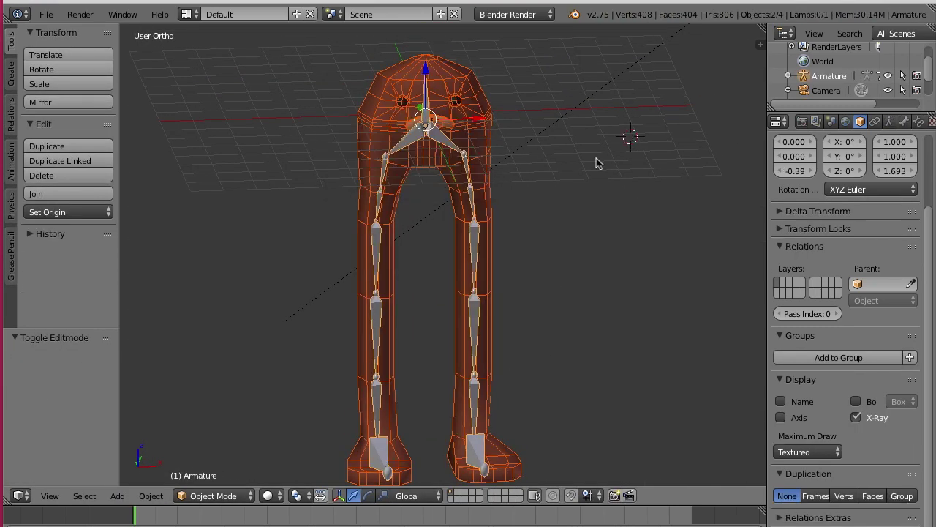
Step: In Pose Mode, test-rotate a lower leg bone and cancel the rotation
{"action": "key", "text": "ctrl+Tab"}
{"action": "right_click", "coordinate": [457, 300]}
{"action": "mouse_move", "coordinate": [329, 365]}
{"action": "middle_mouse_down"}
{"action": "mouse_move", "coordinate": [454, 351]}
{"action": "mouse_move", "coordinate": [529, 317]}
{"action": "middle_mouse_up"}
{"action": "key", "text": "r"}
{"action": "right_click", "coordinate": [501, 326]}
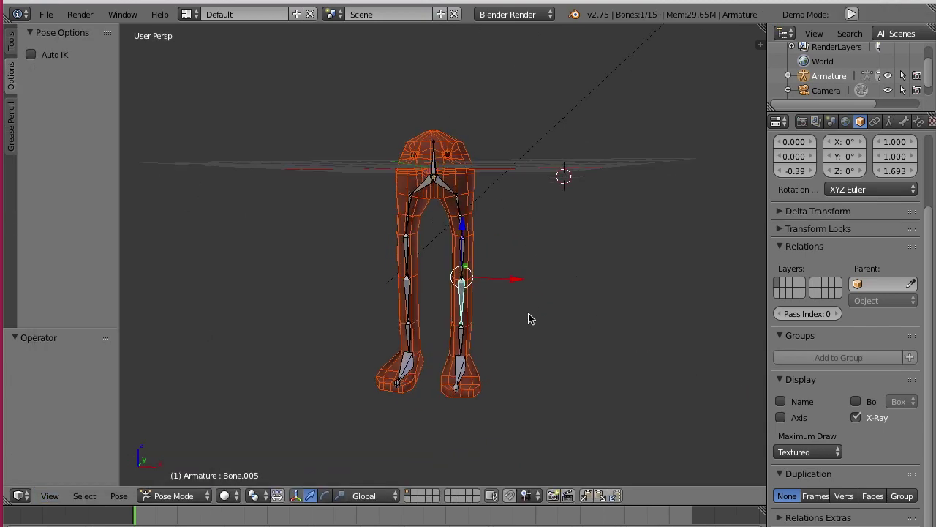
Step: Select the head bone and edit its name in the Bone properties
{"action": "scroll", "coordinate": [613, 279], "scroll_direction": "up", "scroll_amount": 3}
{"action": "middle_click_drag", "start_coordinate": [568, 259], "coordinate": [629, 307], "text": "shift"}
{"action": "right_click", "coordinate": [411, 220]}
{"action": "left_click", "coordinate": [904, 120]}
{"action": "double_click", "coordinate": [828, 172]}
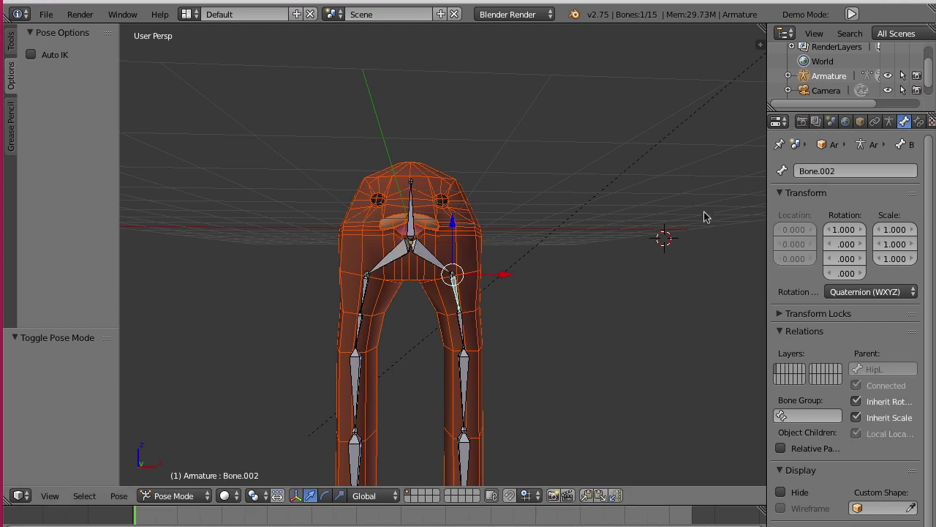
{"action": "middle_click_drag", "start_coordinate": [455, 291], "coordinate": [468, 194], "text": "shift"}
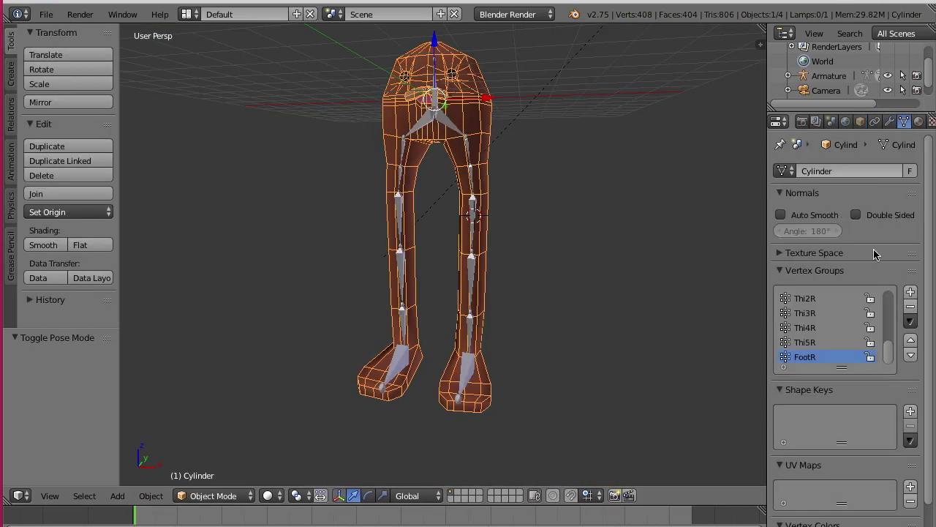
Step: In wireframe, check the Head and HipL vertex groups by selecting their vertices
{"action": "middle_click_drag", "start_coordinate": [653, 263], "coordinate": [595, 259]}
{"action": "key", "text": "z"}
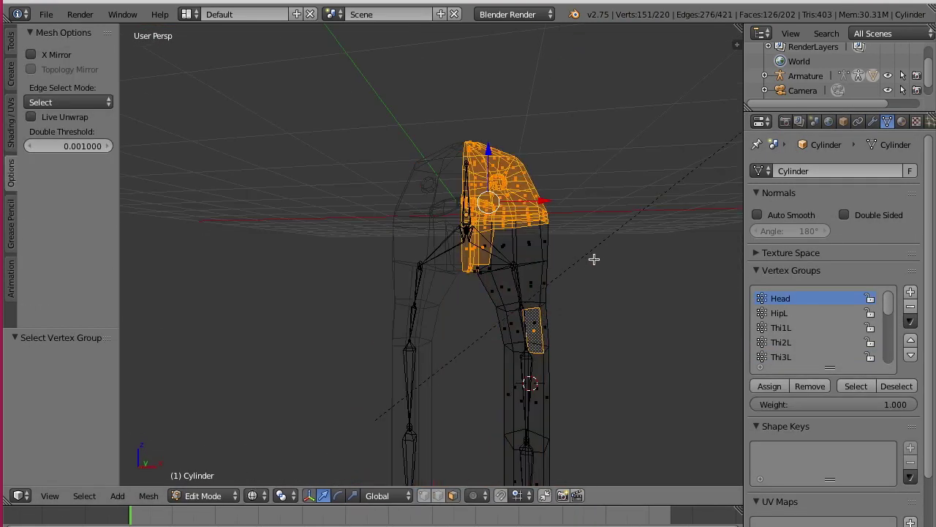
{"action": "key", "text": "a"}
{"action": "middle_click_drag", "start_coordinate": [439, 286], "coordinate": [692, 330]}
{"action": "left_click", "coordinate": [770, 385]}
{"action": "key", "text": "a"}
{"action": "left_click", "coordinate": [779, 313]}
{"action": "left_click", "coordinate": [855, 386]}
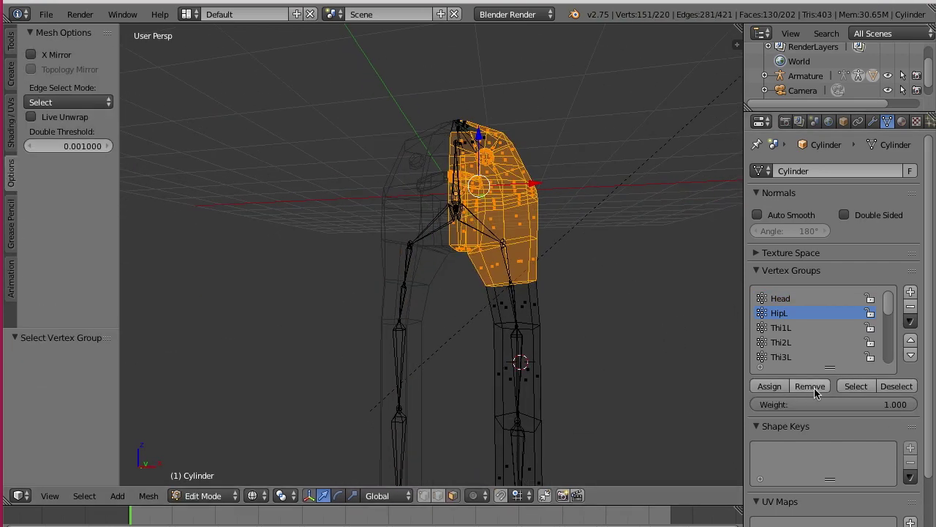
Step: Review the leg vertex group assignments in Edit Mode, deselecting and box-selecting vertices
{"action": "key", "text": "Tab"}
{"action": "middle_click_drag", "start_coordinate": [589, 296], "coordinate": [493, 269]}
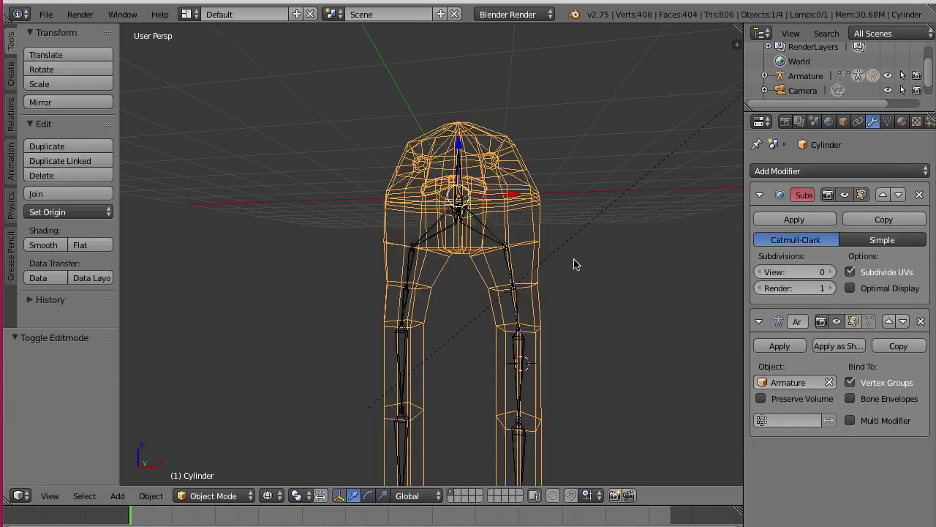
{"action": "left_click", "coordinate": [887, 123]}
{"action": "key", "text": "Tab"}
{"action": "key", "text": "Tab"}
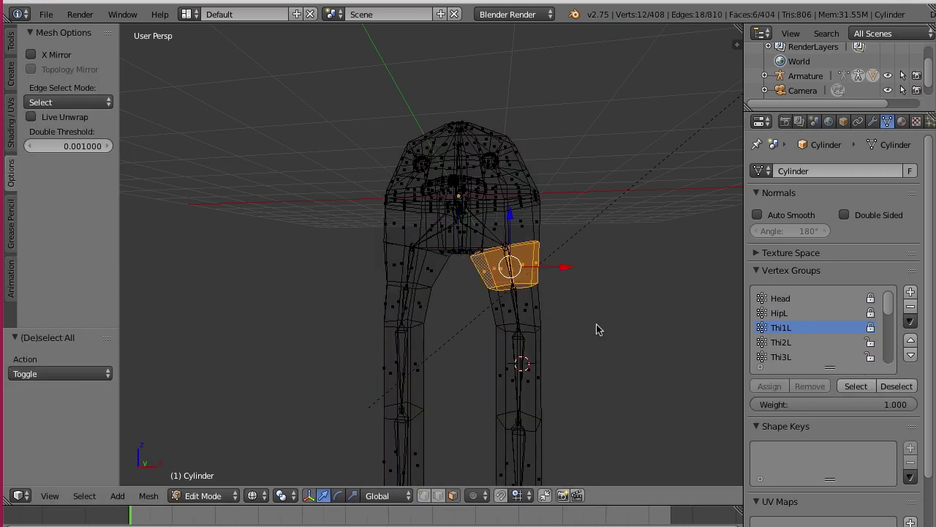
{"action": "key", "text": "a"}
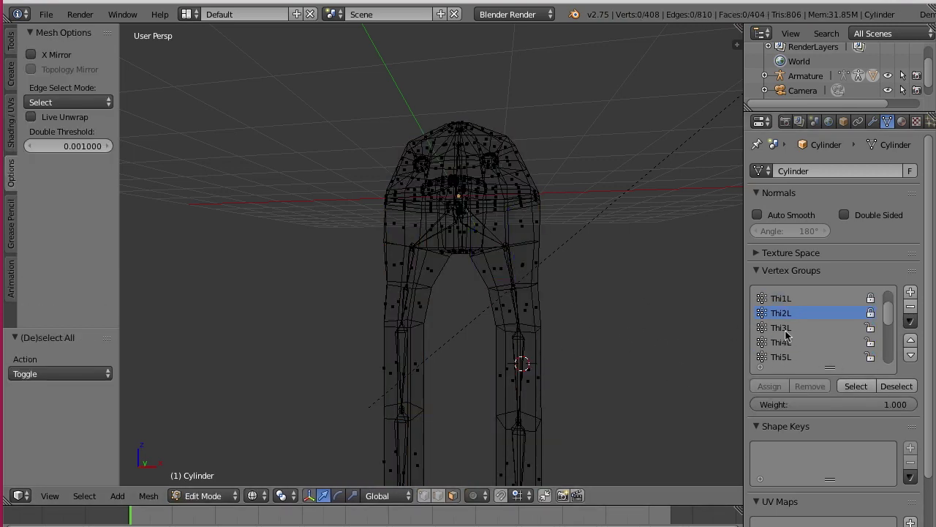
{"action": "key", "text": "a"}
{"action": "scroll", "coordinate": [535, 305], "scroll_direction": "down", "scroll_amount": 5, "text": "shift"}
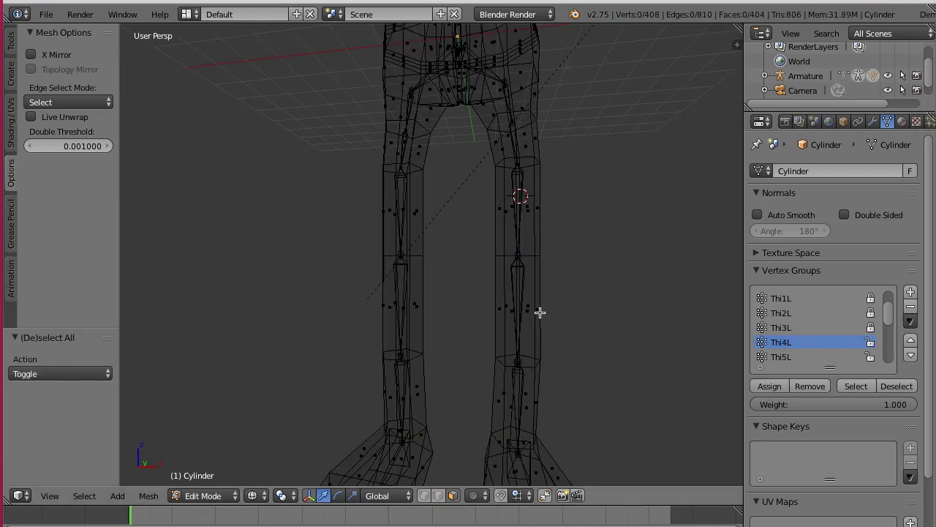
{"action": "key", "text": "ctrl+z"}
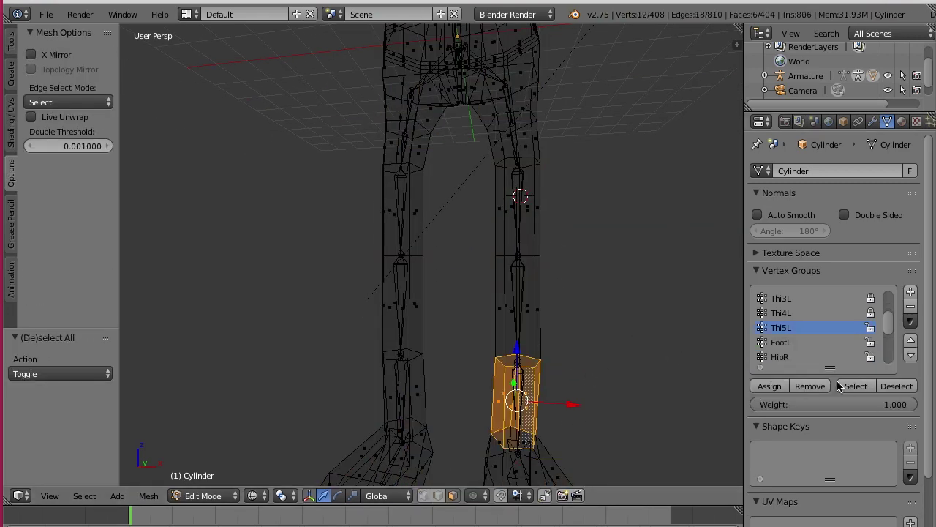
{"action": "scroll", "coordinate": [578, 370], "scroll_direction": "down", "scroll_amount": 5, "text": "shift"}
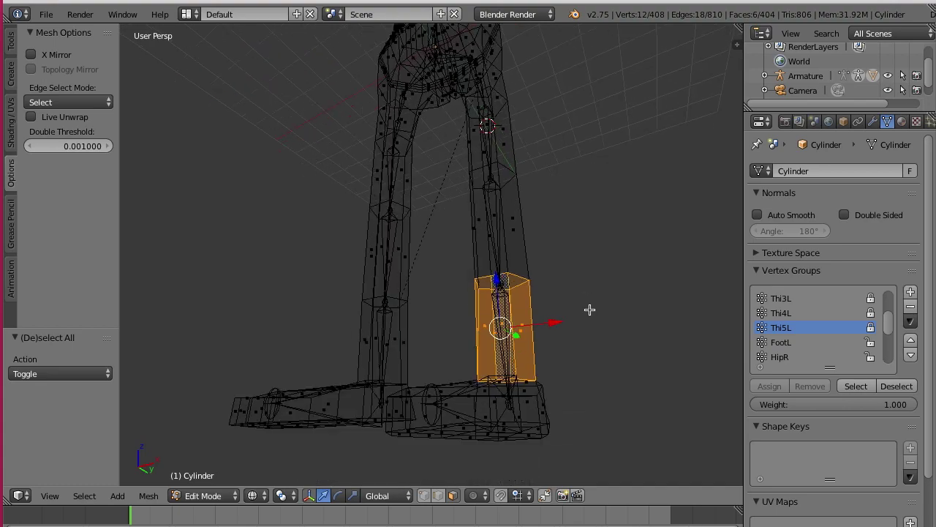
{"action": "key", "text": "ctrl+shift+z"}
{"action": "key", "text": "a"}
{"action": "scroll", "coordinate": [658, 336], "scroll_direction": "left", "scroll_amount": 3, "text": "ctrl"}
{"action": "key", "text": "b"}
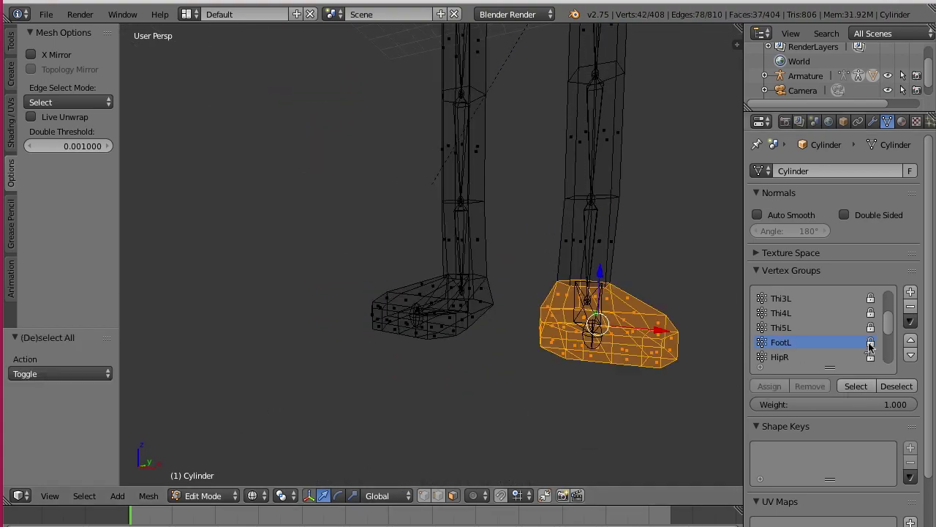
Step: Frame the whole body, make HipR the active group and lock Thi4R
{"action": "key", "text": "Tab"}
{"action": "key", "text": "Home"}
{"action": "key", "text": "Tab"}
{"action": "left_click", "coordinate": [780, 327]}
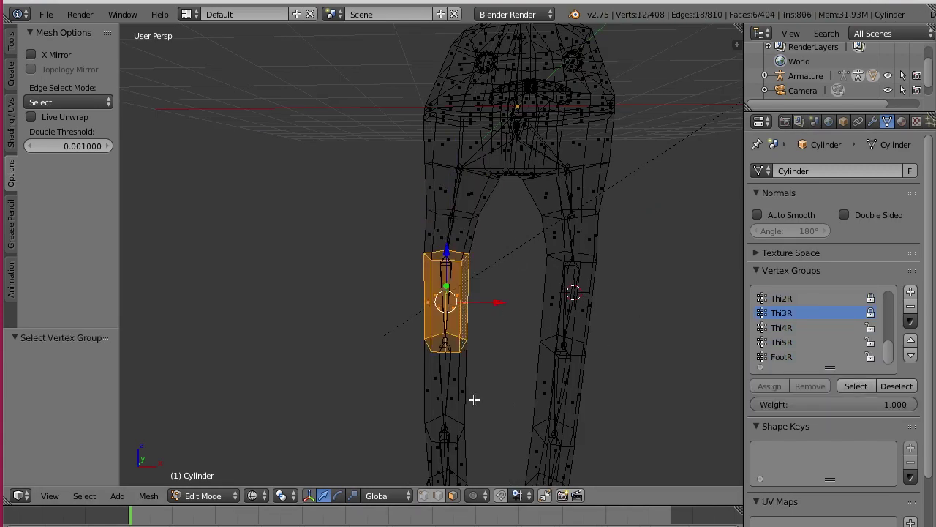
{"action": "left_click", "coordinate": [775, 393]}
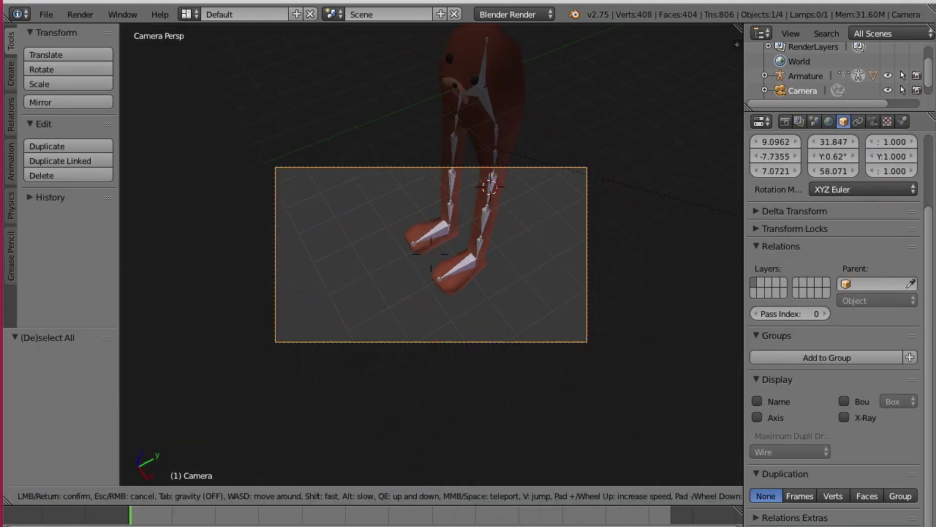
Step: Move the camera back from the creature to frame it
{"action": "key", "text": "s"}
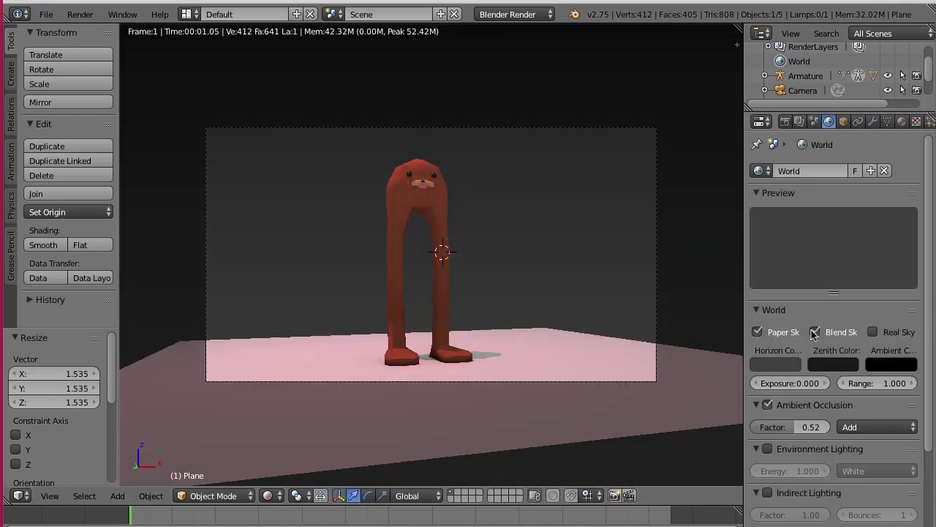
Step: Enable Blend Sky with a blue horizon, range about 1.3, and environment lighting at 0.640
{"action": "left_click", "coordinate": [814, 333]}
{"action": "left_click", "coordinate": [775, 363]}
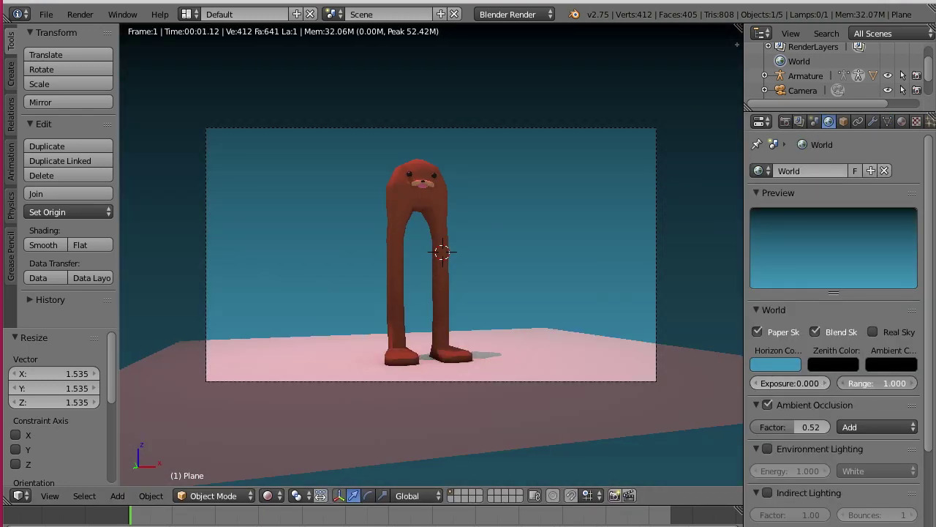
{"action": "left_click_drag", "start_coordinate": [878, 383], "coordinate": [914, 383]}
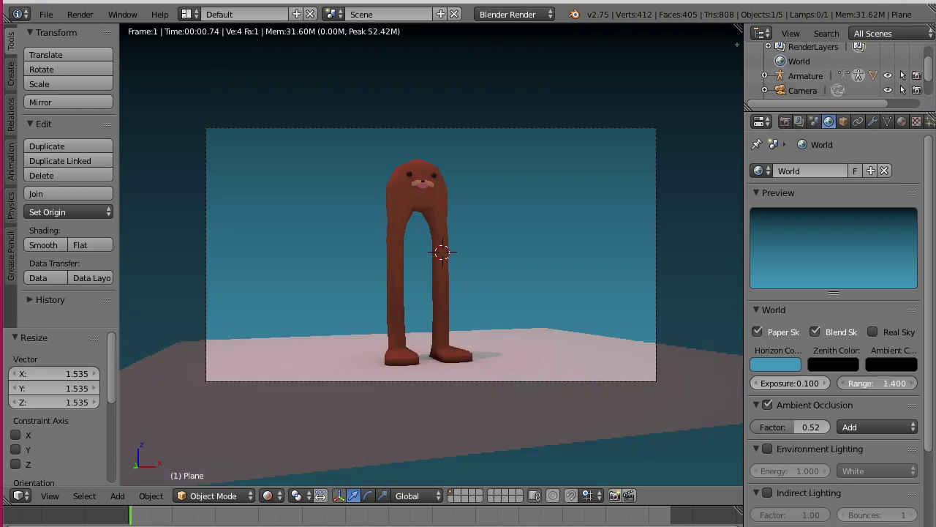
{"action": "left_click", "coordinate": [768, 448]}
{"action": "left_click_drag", "start_coordinate": [807, 470], "coordinate": [789, 470]}
{"action": "scroll", "coordinate": [896, 144], "scroll_direction": "down", "scroll_amount": 2}
Step: Set the world's zenith colour to green
{"action": "left_click", "coordinate": [833, 317]}
{"action": "left_click", "coordinate": [841, 176]}
{"action": "left_click", "coordinate": [831, 315]}
{"action": "left_click", "coordinate": [784, 202]}
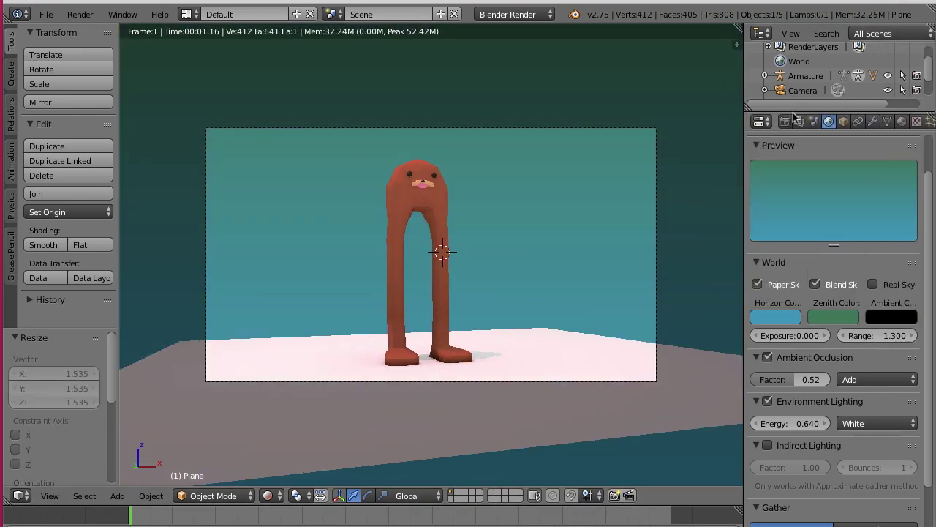
{"action": "mouse_move", "coordinate": [796, 107]}
{"action": "left_mouse_down"}
{"action": "mouse_move", "coordinate": [800, 196]}
{"action": "mouse_move", "coordinate": [799, 73]}
{"action": "left_mouse_up"}
Step: Change the spot lamp's colour to pink
{"action": "left_click", "coordinate": [805, 142]}
{"action": "left_click", "coordinate": [873, 88]}
{"action": "scroll", "coordinate": [834, 329], "scroll_direction": "down", "scroll_amount": 2}
{"action": "left_click", "coordinate": [790, 372]}
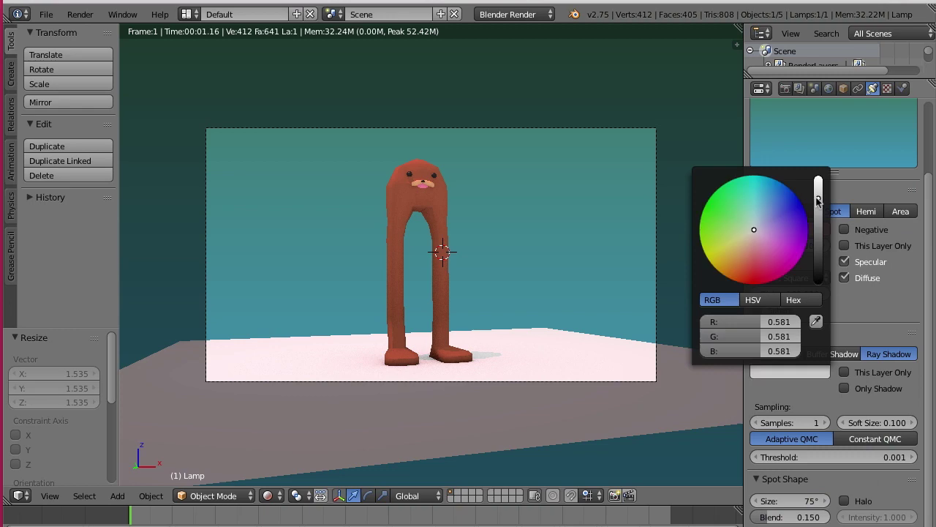
{"action": "scroll", "coordinate": [834, 329], "scroll_direction": "down", "scroll_amount": 2}
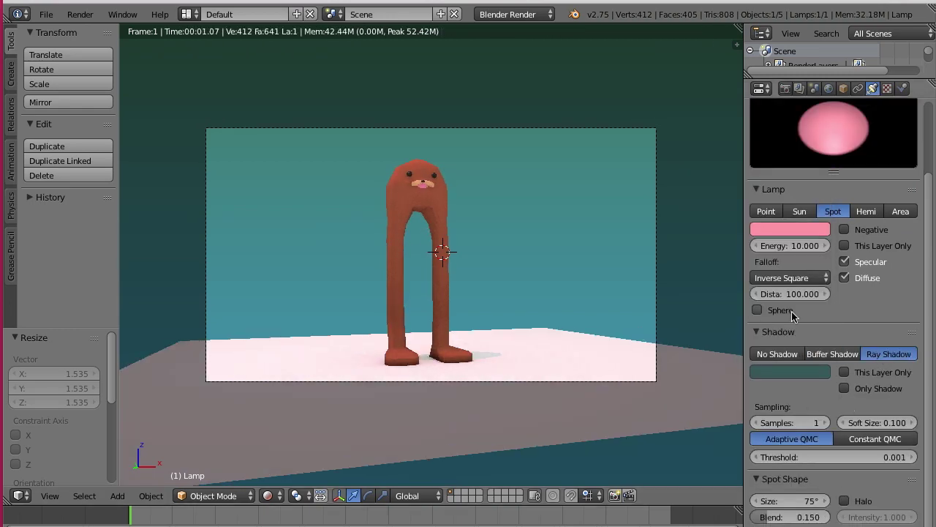
Step: Give the floor plane a new green material and darken the sky zenith colour
{"action": "right_click", "coordinate": [702, 387]}
{"action": "left_click", "coordinate": [902, 87]}
{"action": "left_click", "coordinate": [819, 185]}
{"action": "left_click", "coordinate": [829, 88]}
{"action": "left_click", "coordinate": [775, 284]}
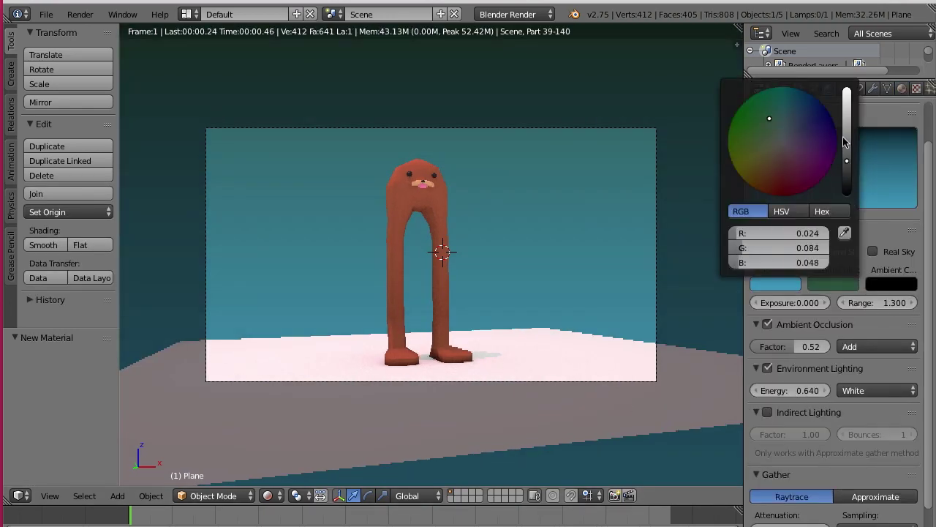
{"action": "left_click", "coordinate": [891, 284]}
{"action": "left_click", "coordinate": [901, 88]}
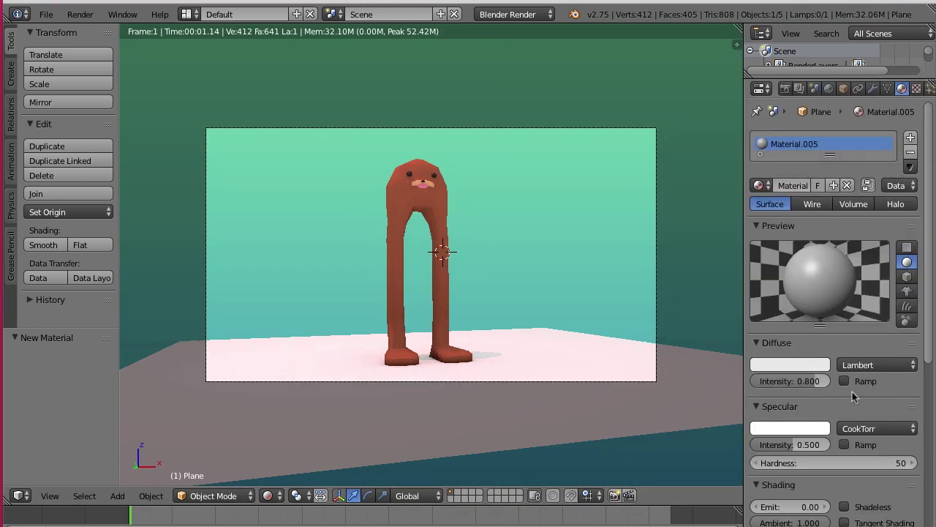
{"action": "left_click", "coordinate": [790, 276]}
{"action": "left_click", "coordinate": [763, 138]}
{"action": "left_click", "coordinate": [734, 127]}
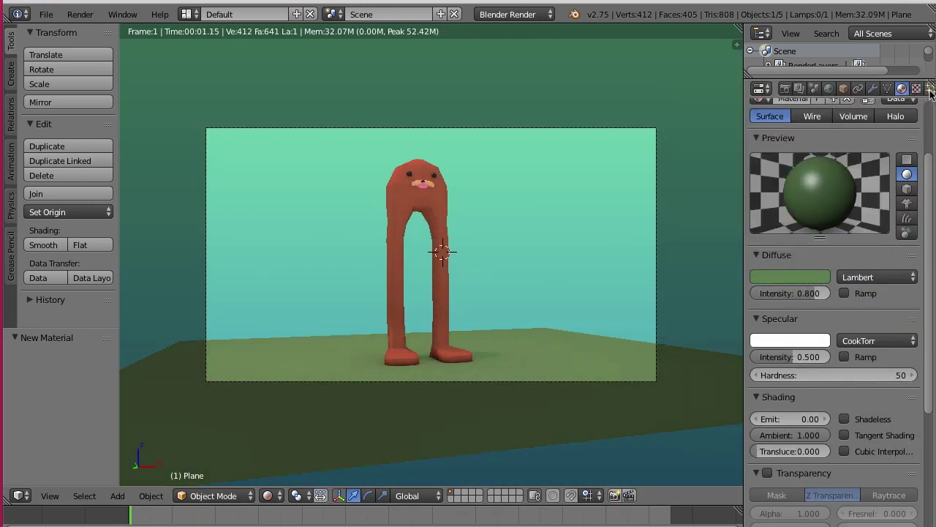
Step: Add a hair particle system to the plane with hair length 0.2
{"action": "left_click", "coordinate": [929, 88]}
{"action": "left_click", "coordinate": [911, 137]}
{"action": "left_click", "coordinate": [834, 201]}
{"action": "left_click", "coordinate": [833, 183]}
{"action": "left_click", "coordinate": [877, 263]}
{"action": "type", "text": "0.2"}
{"action": "key", "text": "Return"}
Step: Set the grass count to 5000 strands, keeping hair length at 0.2
{"action": "left_click", "coordinate": [790, 263]}
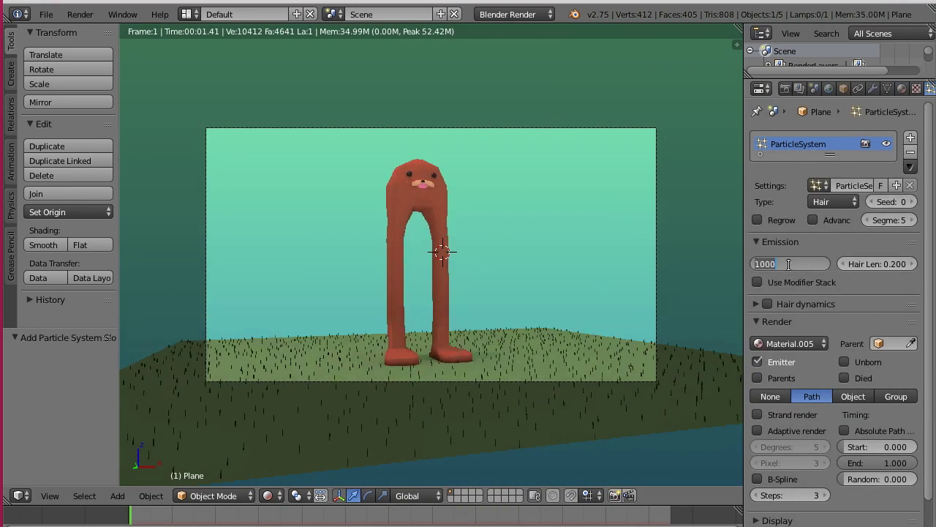
{"action": "type", "text": "5000"}
{"action": "key", "text": "Return"}
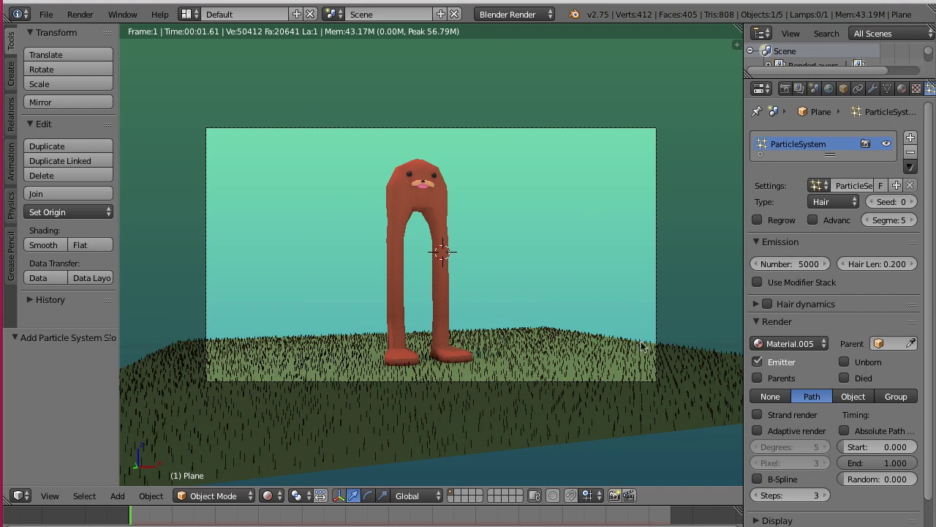
{"action": "scroll", "coordinate": [821, 407], "scroll_direction": "down", "scroll_amount": 2}
{"action": "left_click", "coordinate": [873, 205]}
{"action": "type", "text": "1"}
{"action": "key", "text": "Return"}
{"action": "key", "text": "ctrl+z"}
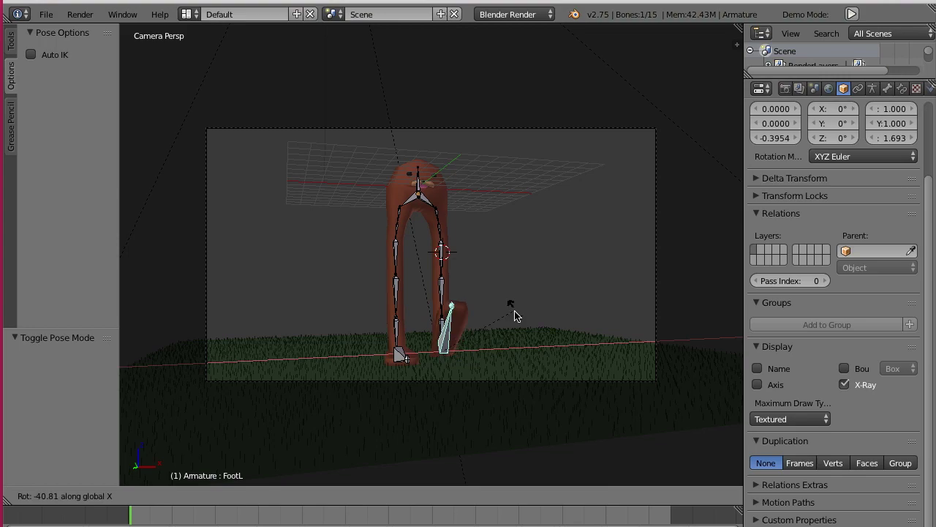
Step: Preview the scene with Rendered shading, then run and stop the game engine preview
{"action": "left_click", "coordinate": [253, 495]}
{"action": "left_click", "coordinate": [251, 396]}
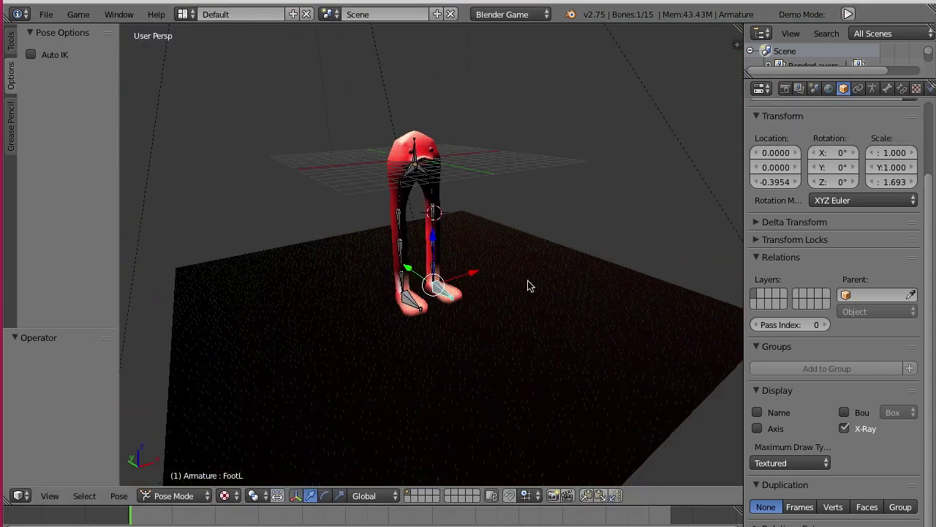
{"action": "left_click", "coordinate": [173, 495]}
{"action": "left_click", "coordinate": [176, 479]}
{"action": "key", "text": "n"}
{"action": "key", "text": "p"}
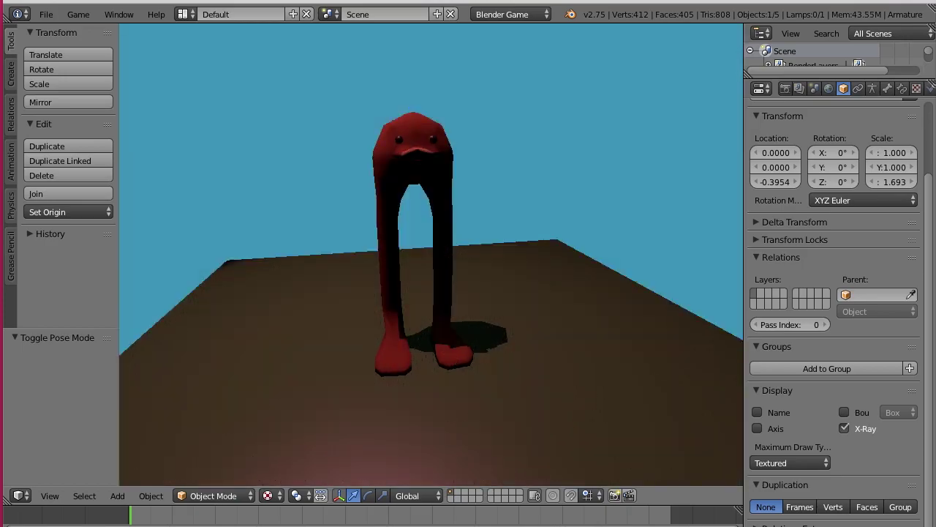
{"action": "key", "text": "Escape"}
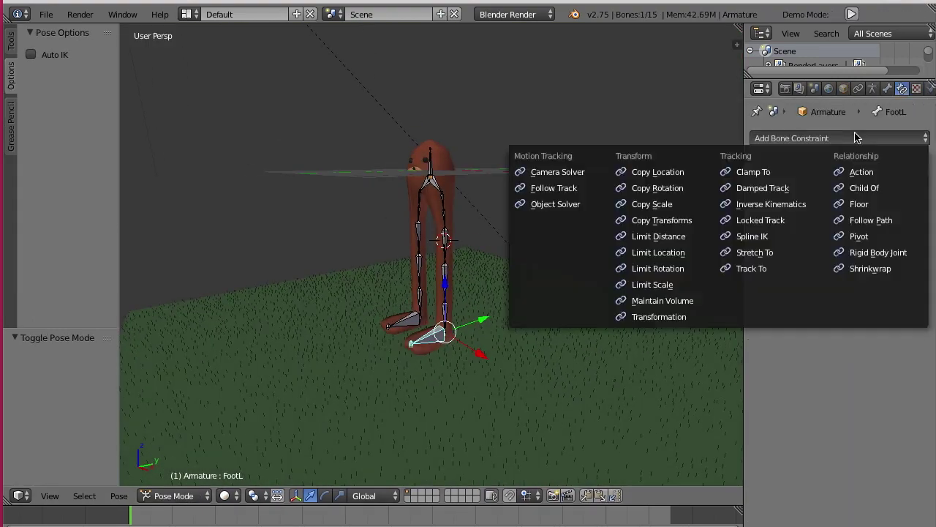
Step: Add Inverse Kinematics to FootL and FootR and move the feet apart
{"action": "left_click", "coordinate": [771, 204]}
{"action": "key", "text": "g"}
{"action": "key", "text": "z"}
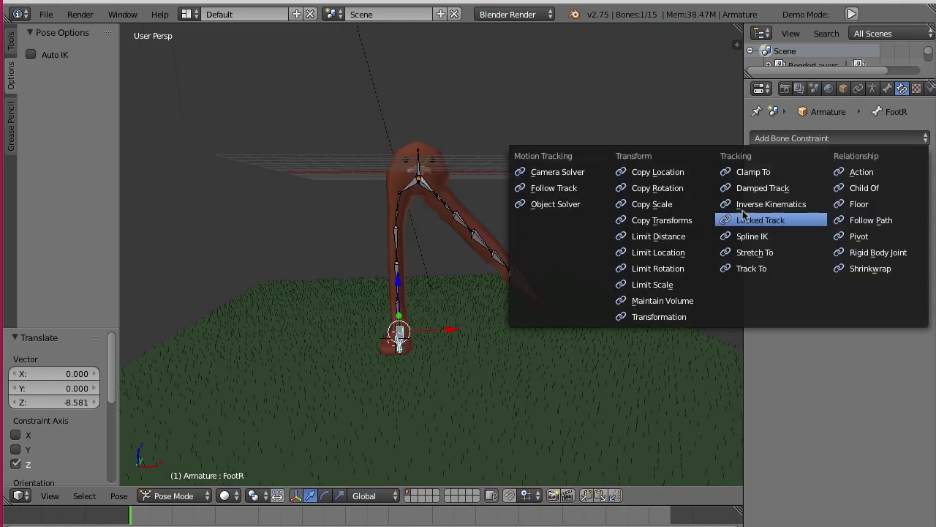
{"action": "left_click", "coordinate": [771, 204]}
{"action": "key", "text": "g"}
{"action": "key", "text": "x"}
{"action": "left_click", "coordinate": [428, 344]}
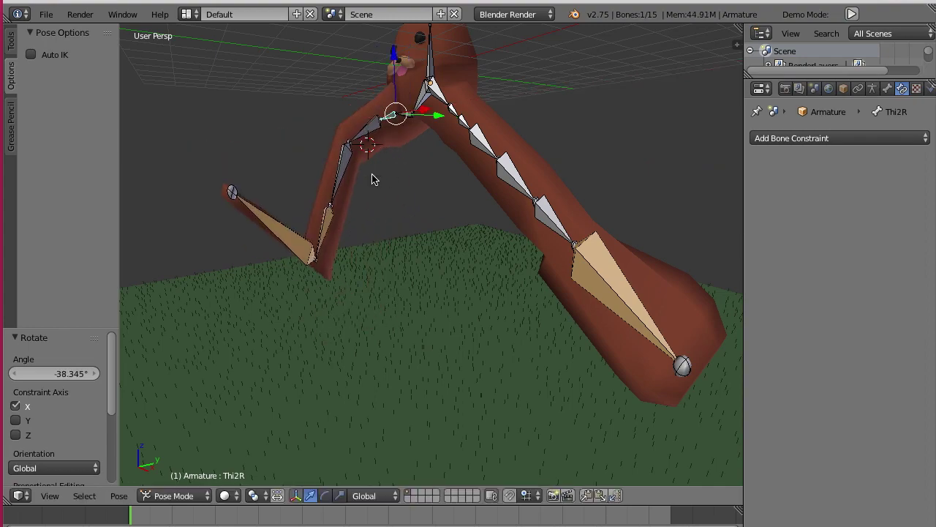
Step: Rotate the Thi3R leg bone on X, preview rendered lighting, and render the final image
{"action": "right_click", "coordinate": [365, 130]}
{"action": "key", "text": "r"}
{"action": "key", "text": "x"}
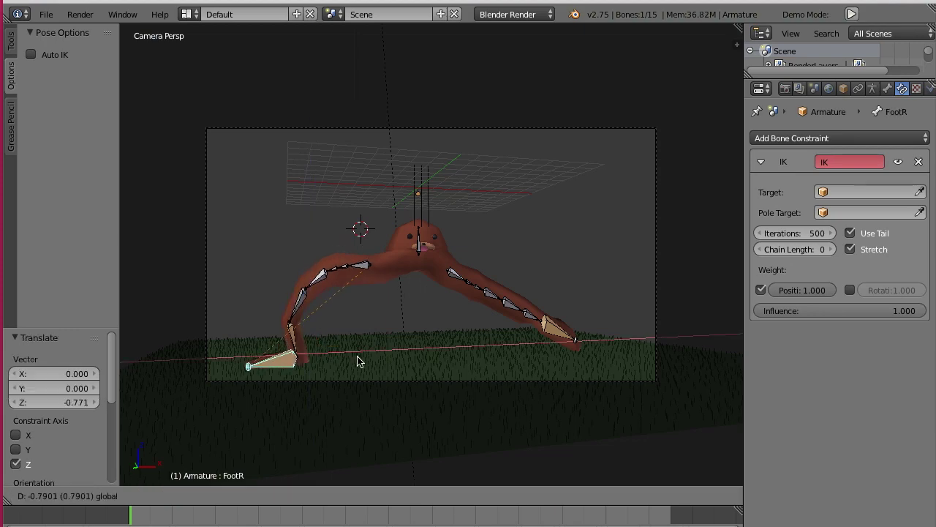
{"action": "left_click", "coordinate": [368, 339]}
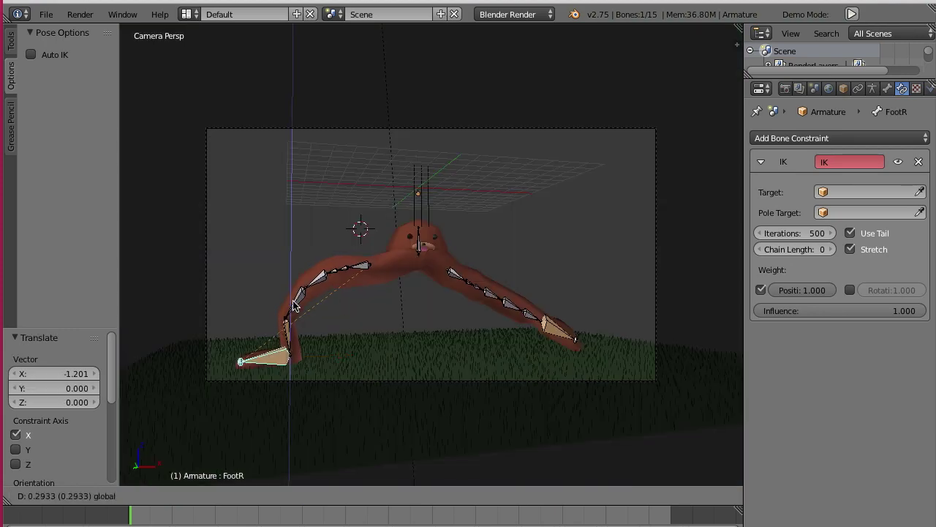
{"action": "key", "text": "shift+z"}
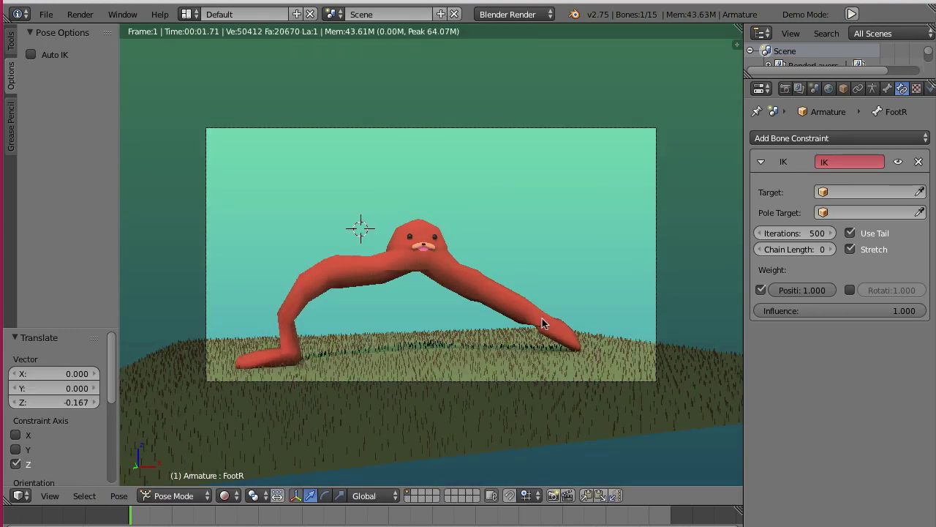
{"action": "key", "text": "F12"}
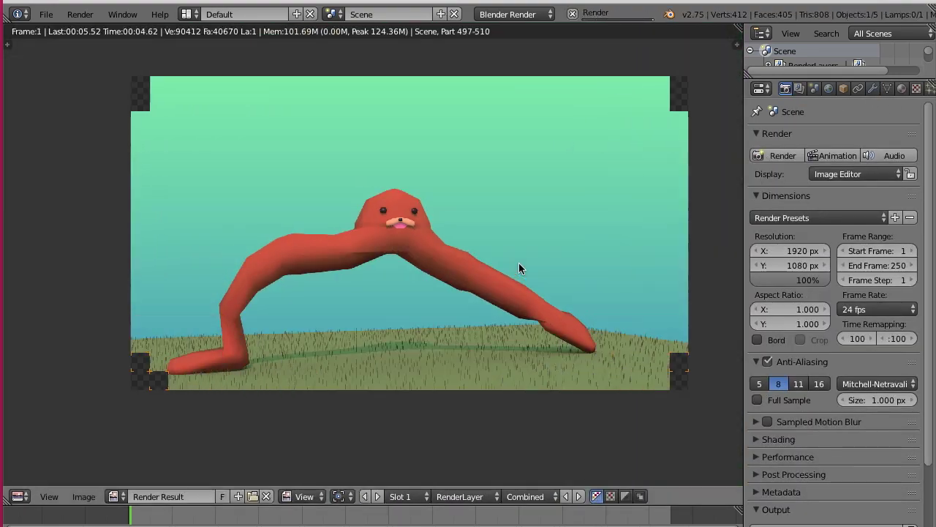
{"action": "scroll", "coordinate": [496, 313], "scroll_direction": "down", "scroll_amount": 3}
{"action": "scroll", "coordinate": [292, 256], "scroll_direction": "down", "scroll_amount": 1}
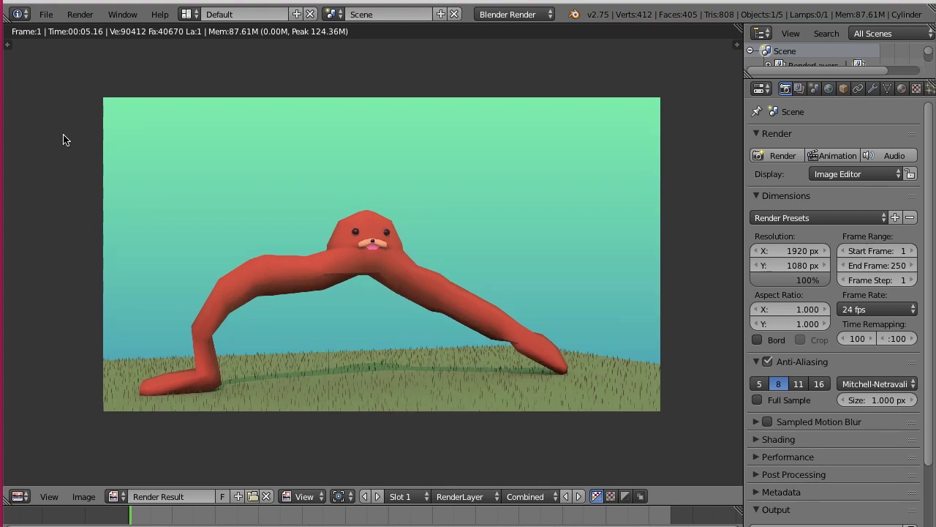